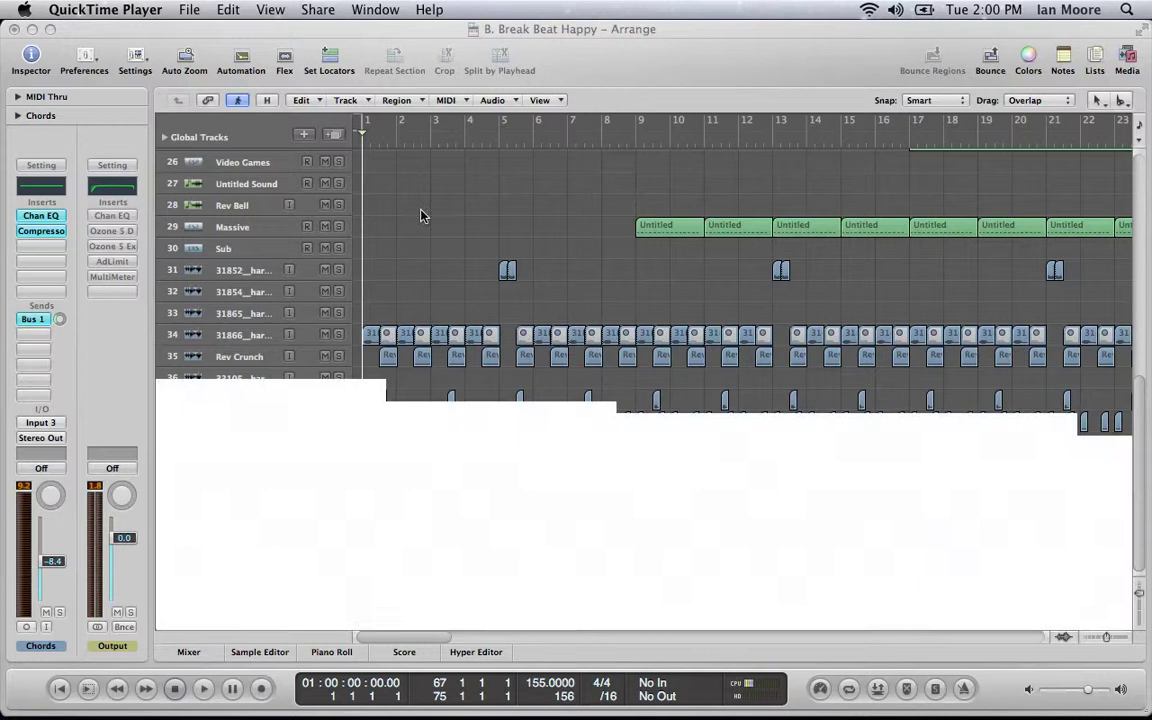
Play the song at a raised volume to listen to it
click(420, 214)
key(space)
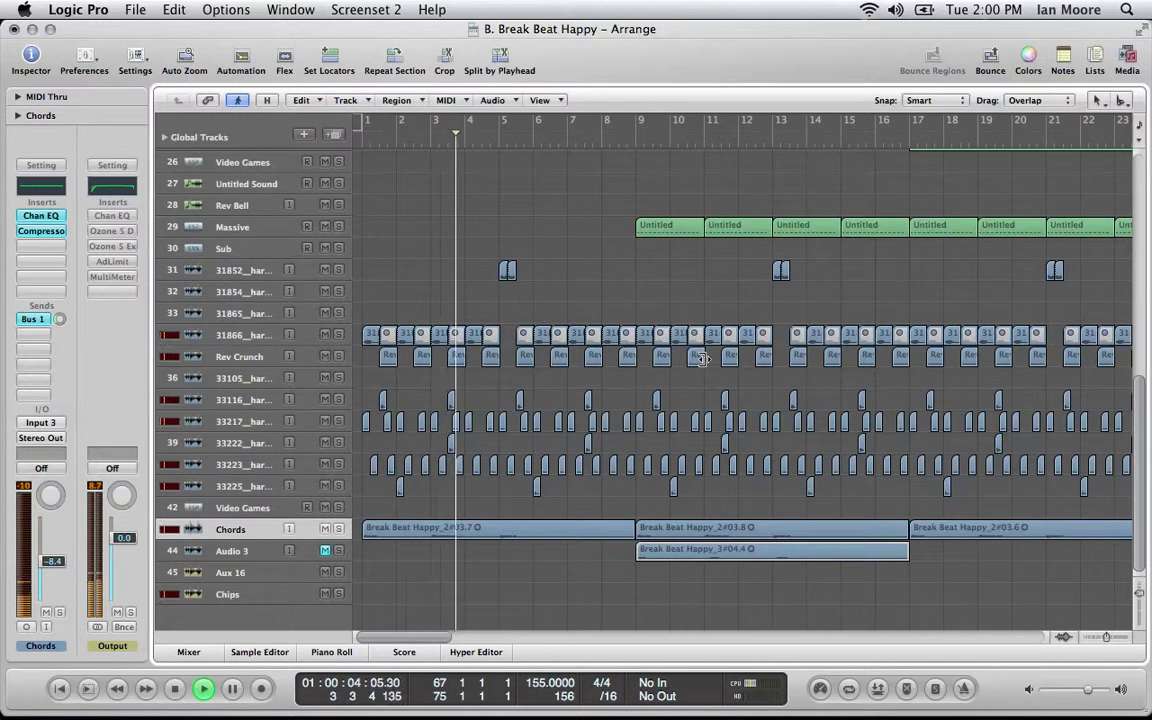
key(XF86AudioRaiseVolume)
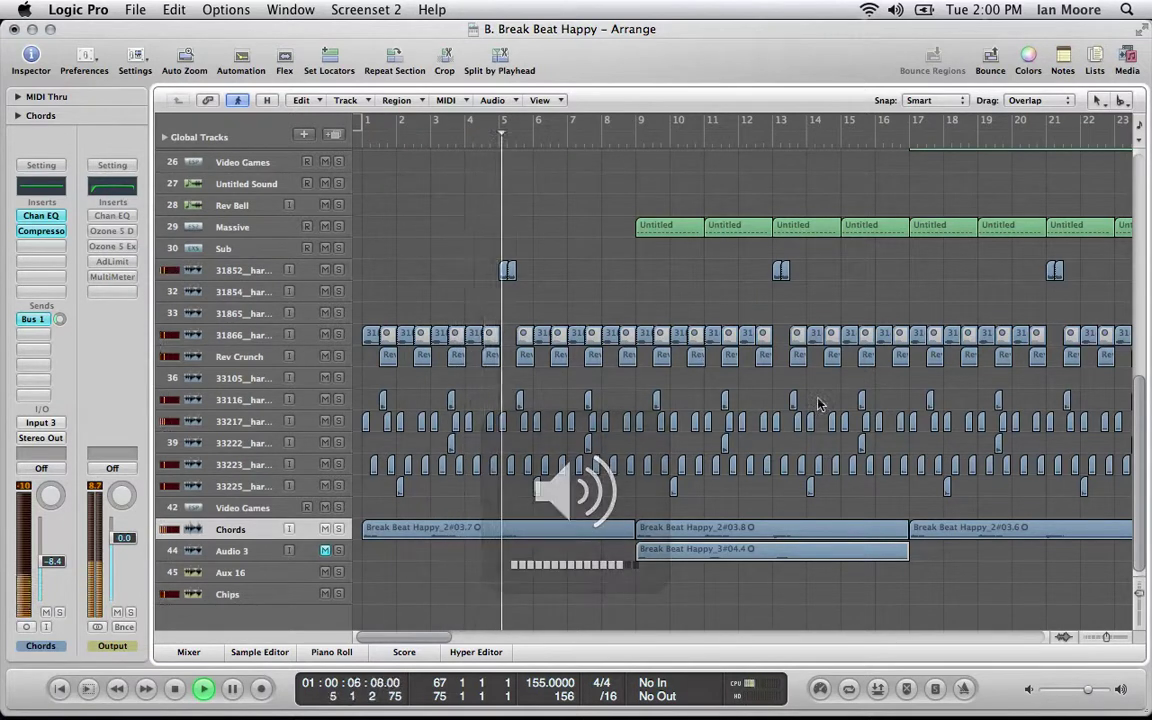
scroll(800, 510, right, 3)
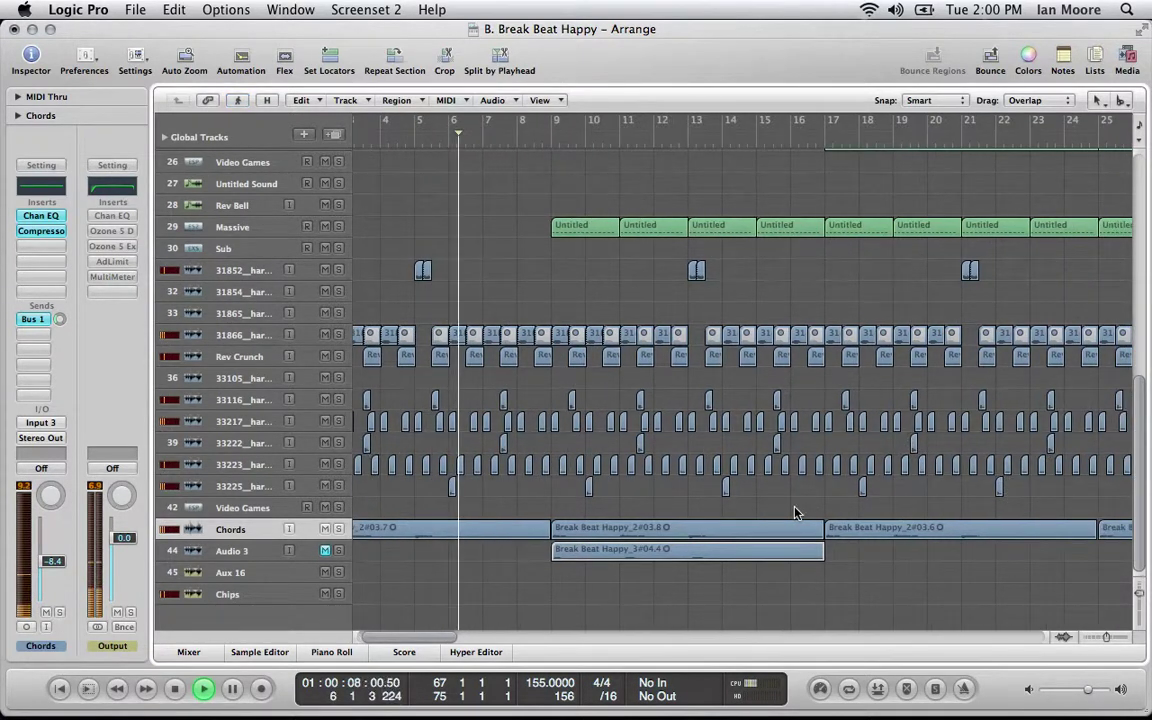
Mute Audio 3, stop playback, solo Chords, and set the playhead to bar 9
click(325, 552)
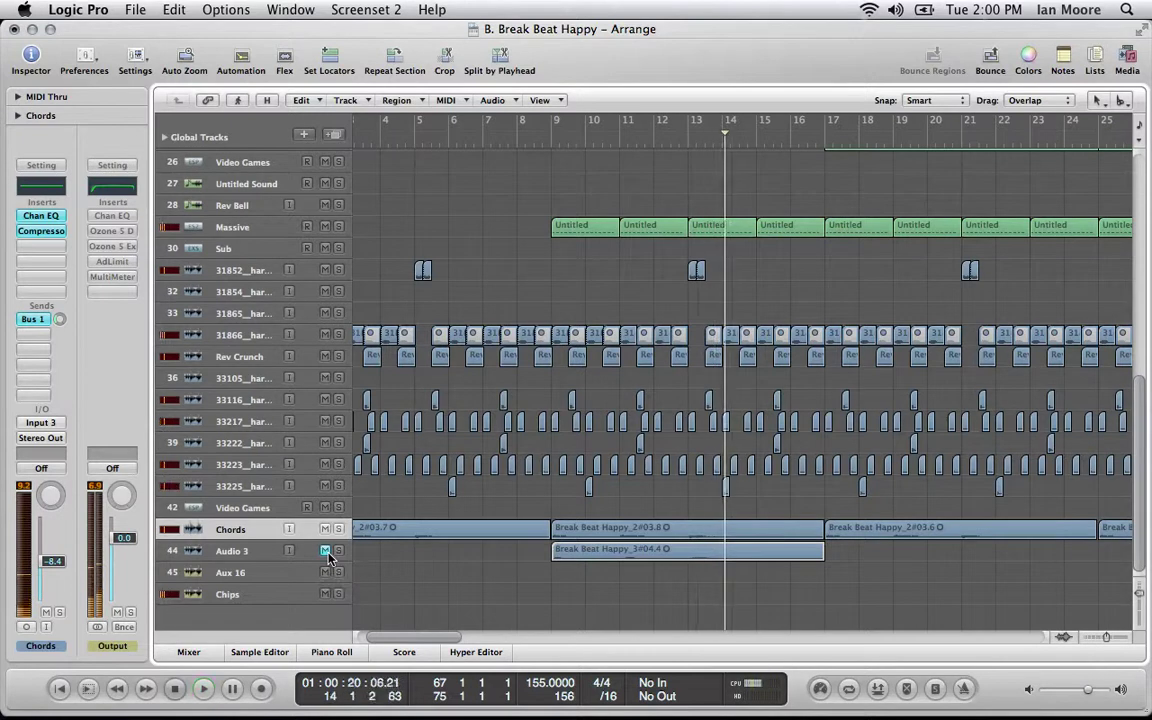
key(space)
click(338, 529)
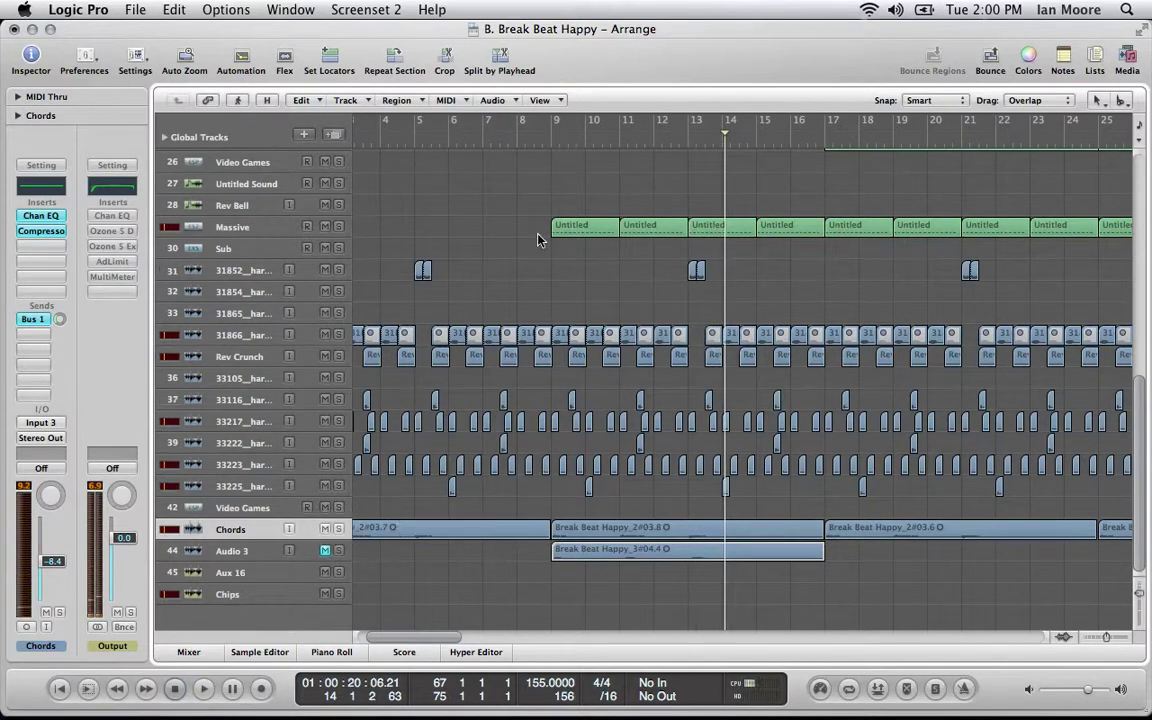
click(548, 133)
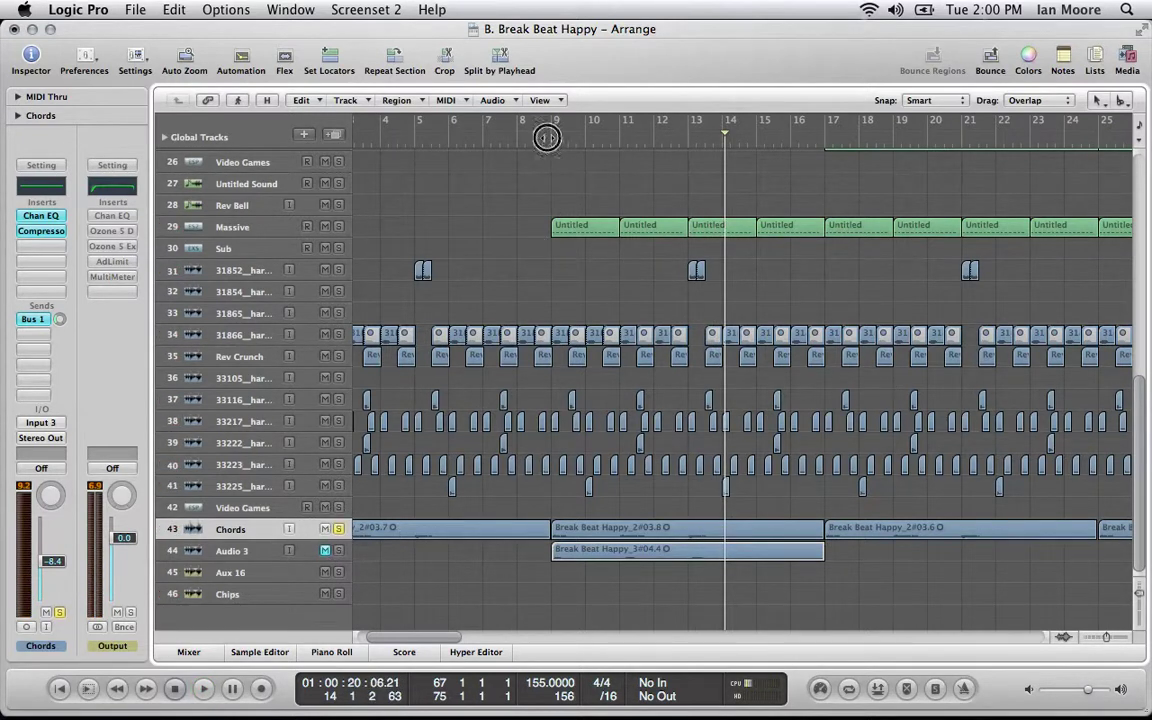
Select the Chords region at bar 9 and briefly toggle the flex view on and off
click(621, 534)
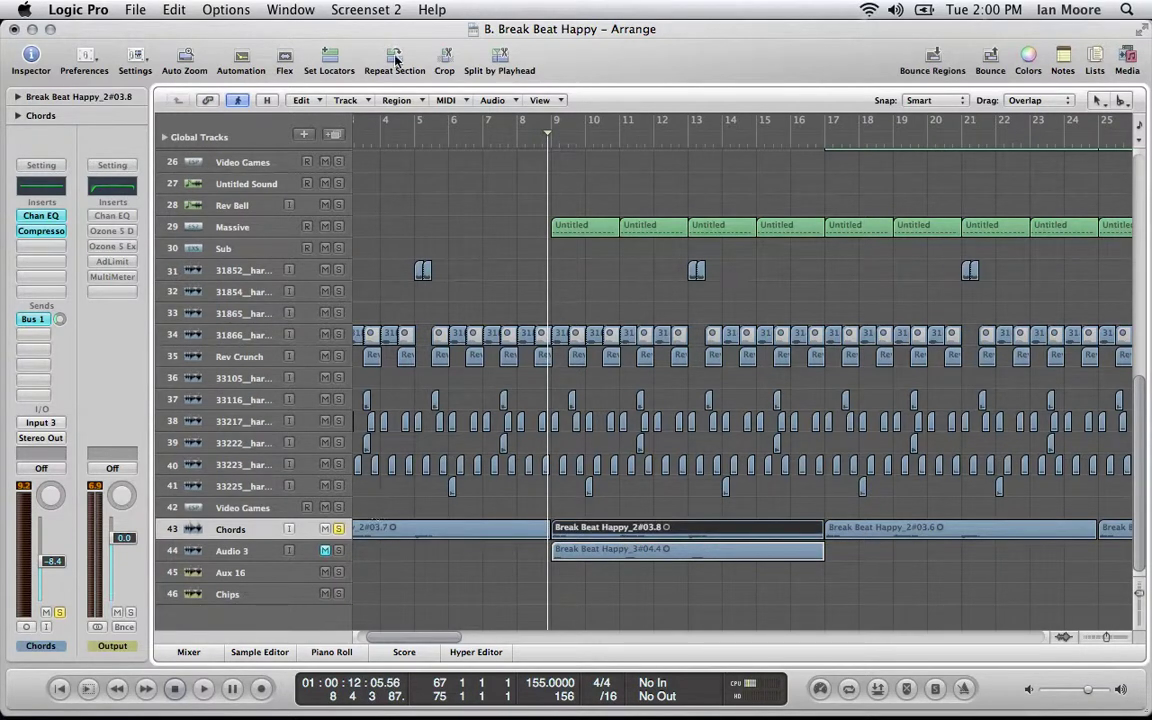
click(285, 60)
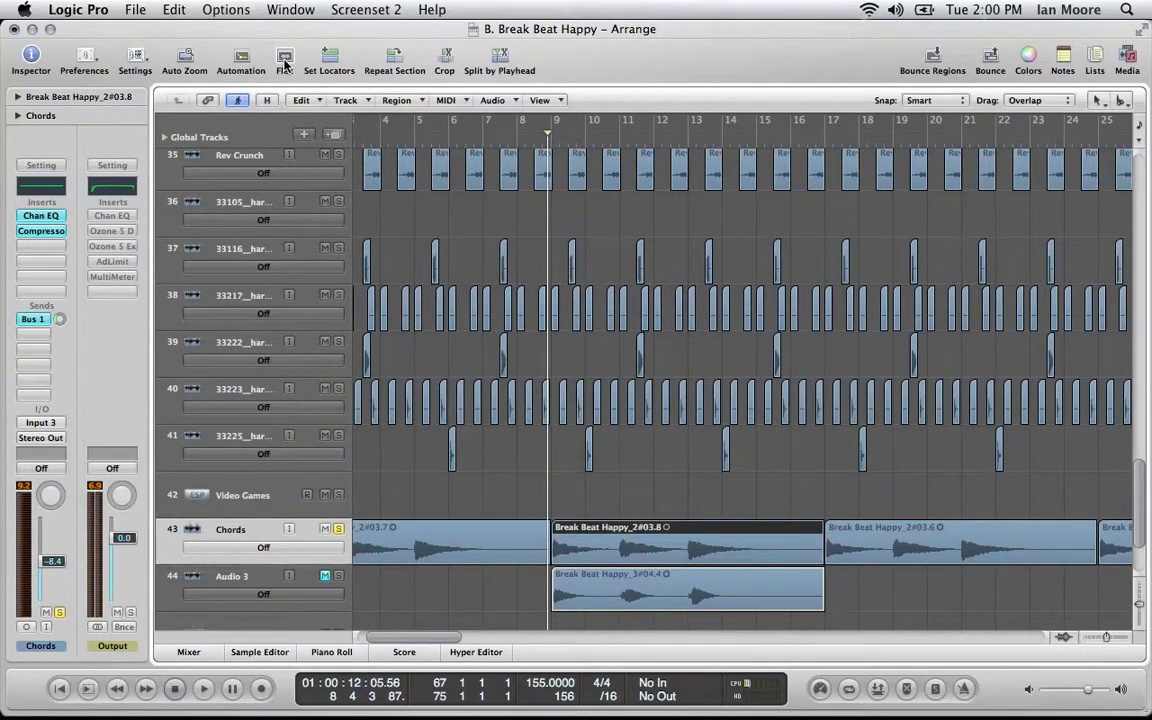
click(285, 62)
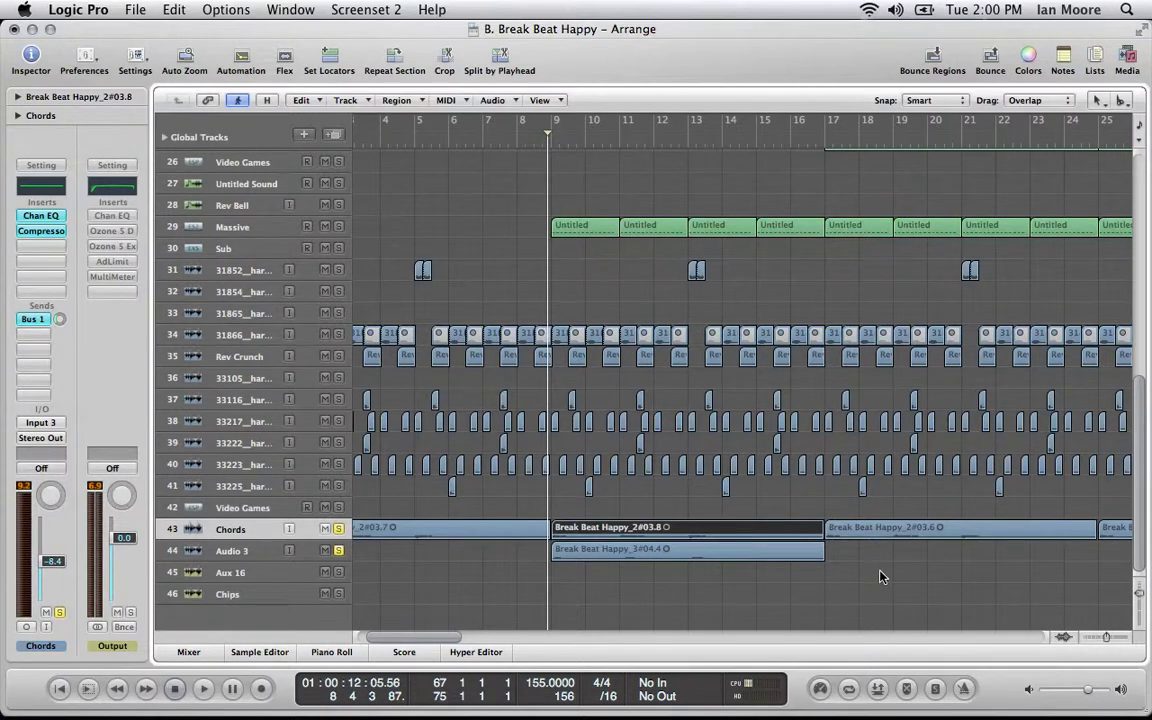
Play from bar 9 to listen, then stop and select the Audio 3 track and region
key(space)
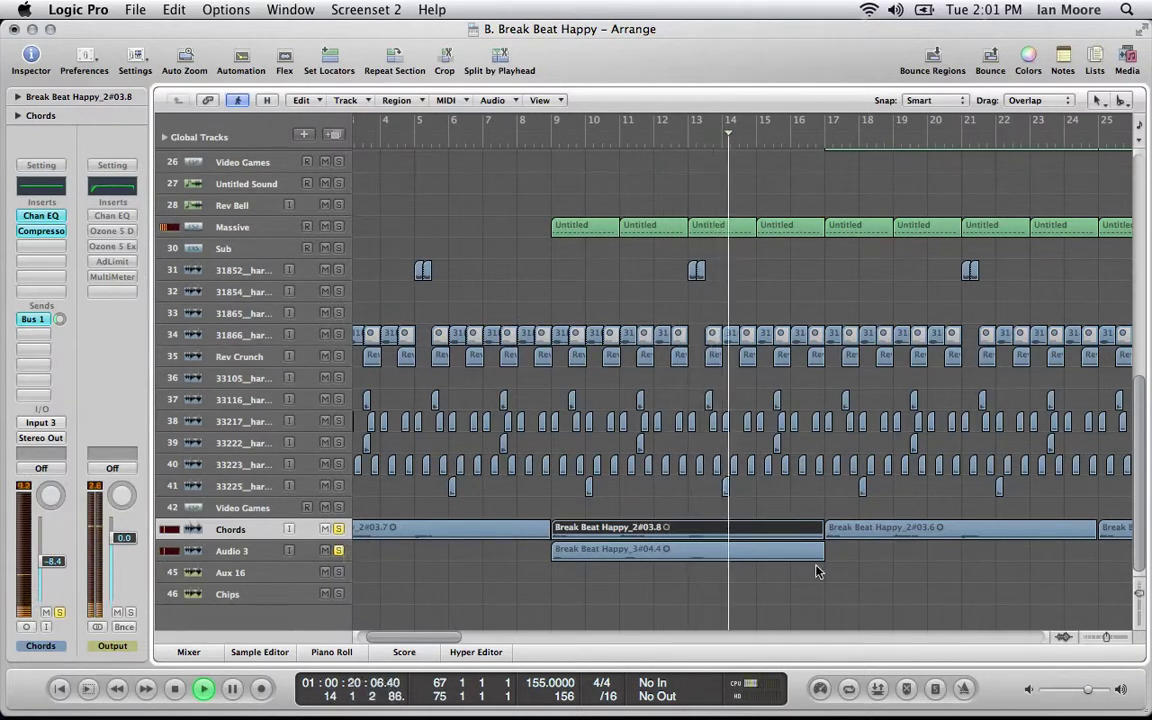
key(space)
click(230, 551)
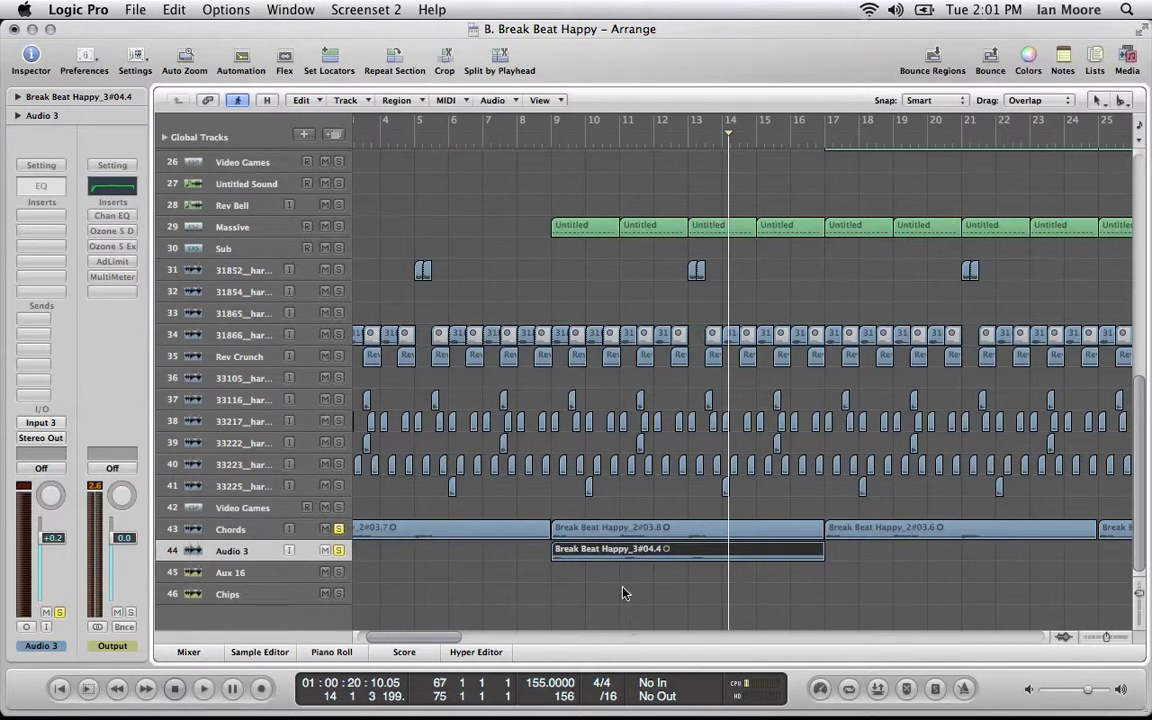
Show the flex view and switch Audio 3's flex mode to Polyphonic
click(286, 60)
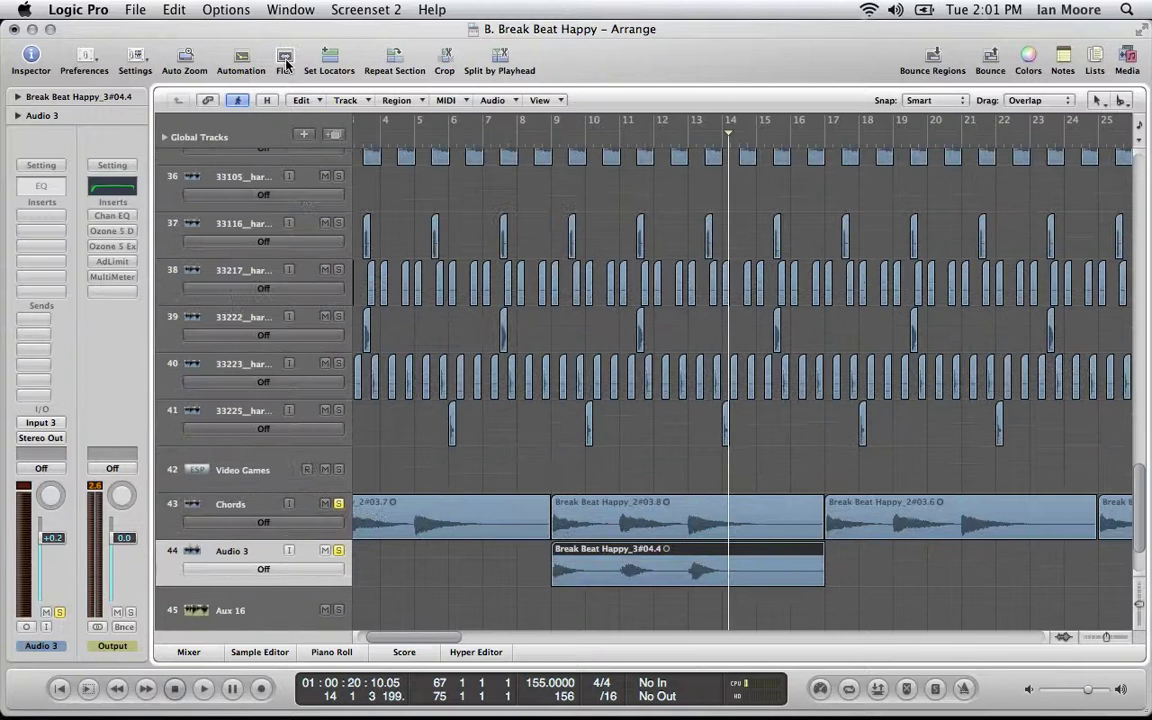
scroll(570, 543, down, 3)
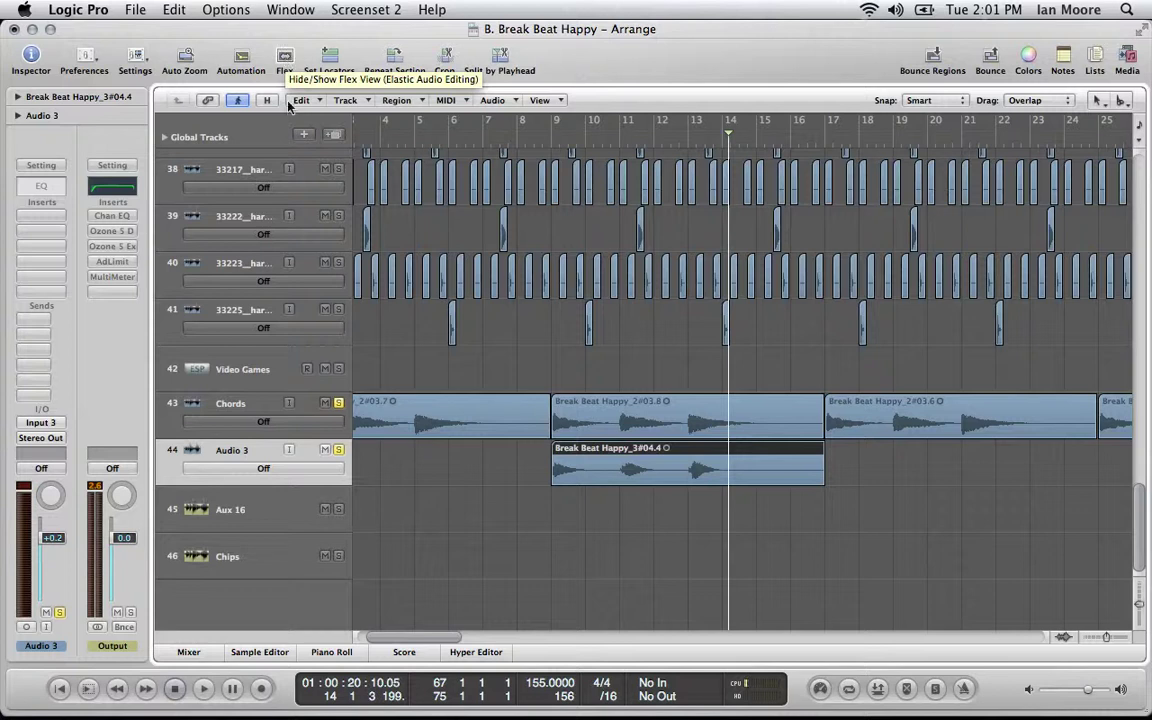
click(289, 469)
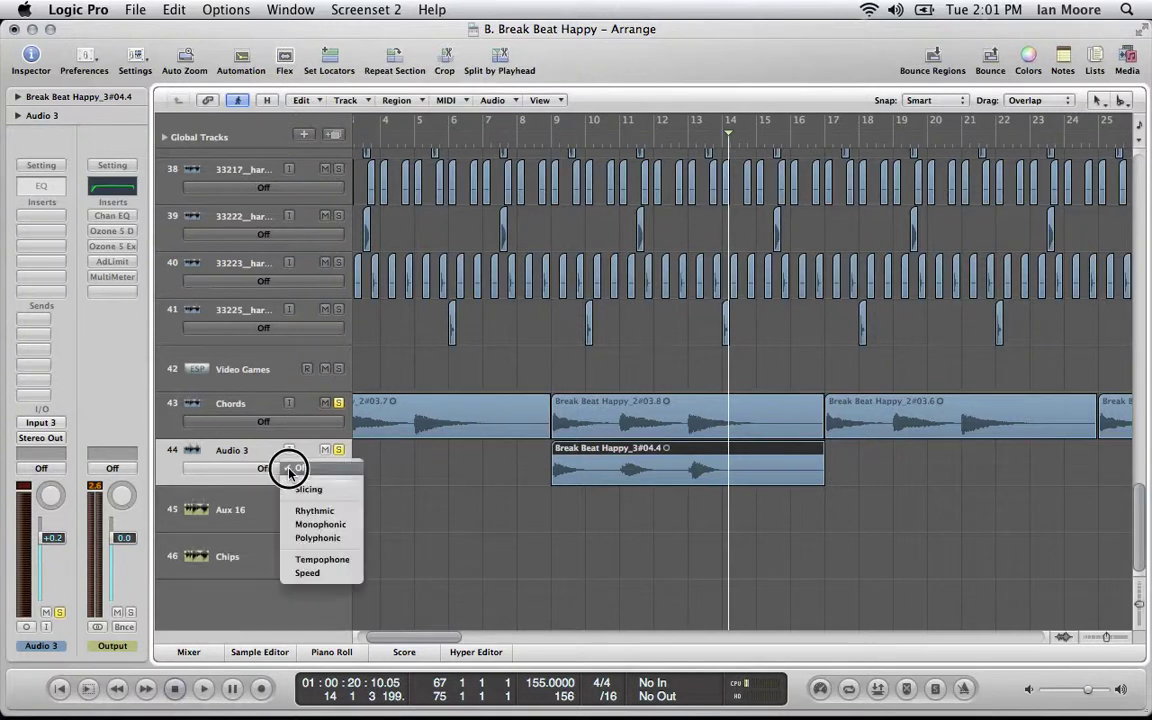
click(337, 541)
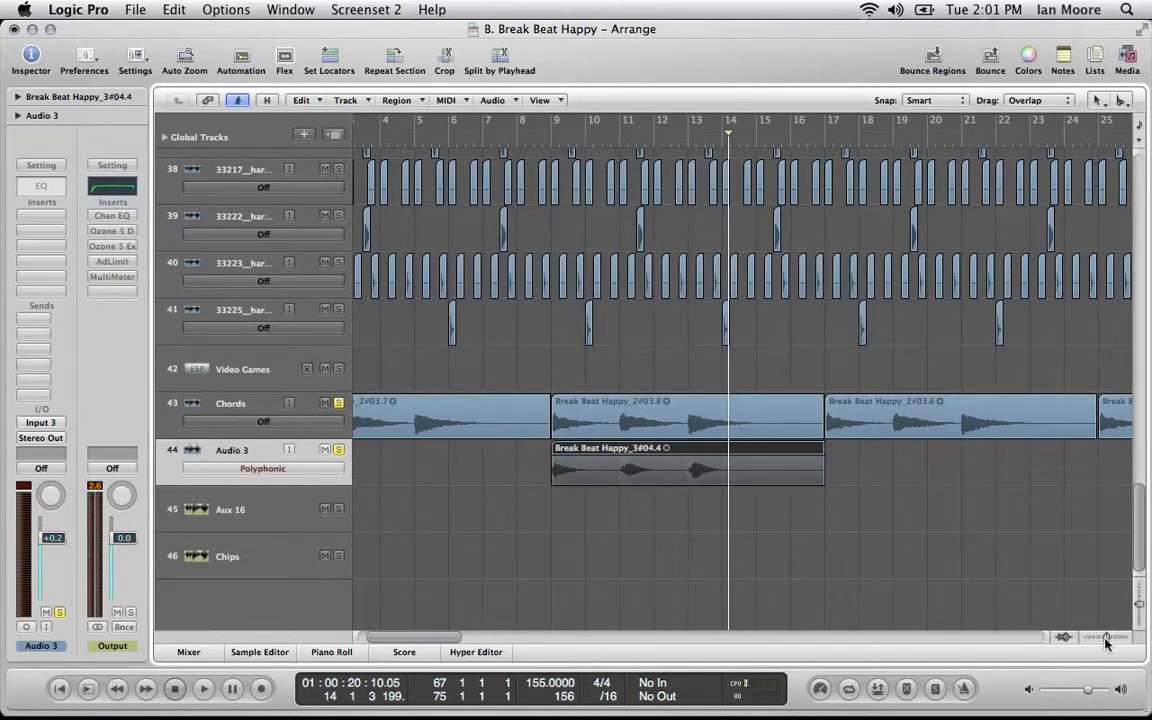
Zoom in horizontally and make the tracks taller so both waveforms are readable
drag(1106, 637, 1108, 640)
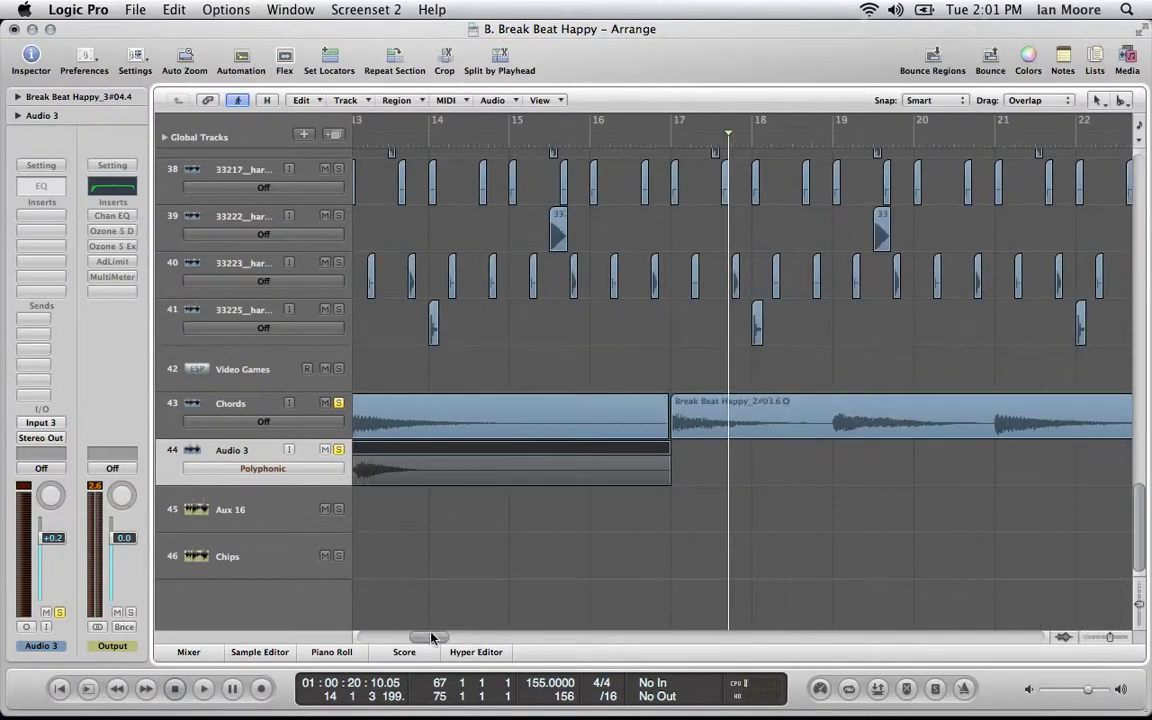
drag(432, 637, 413, 638)
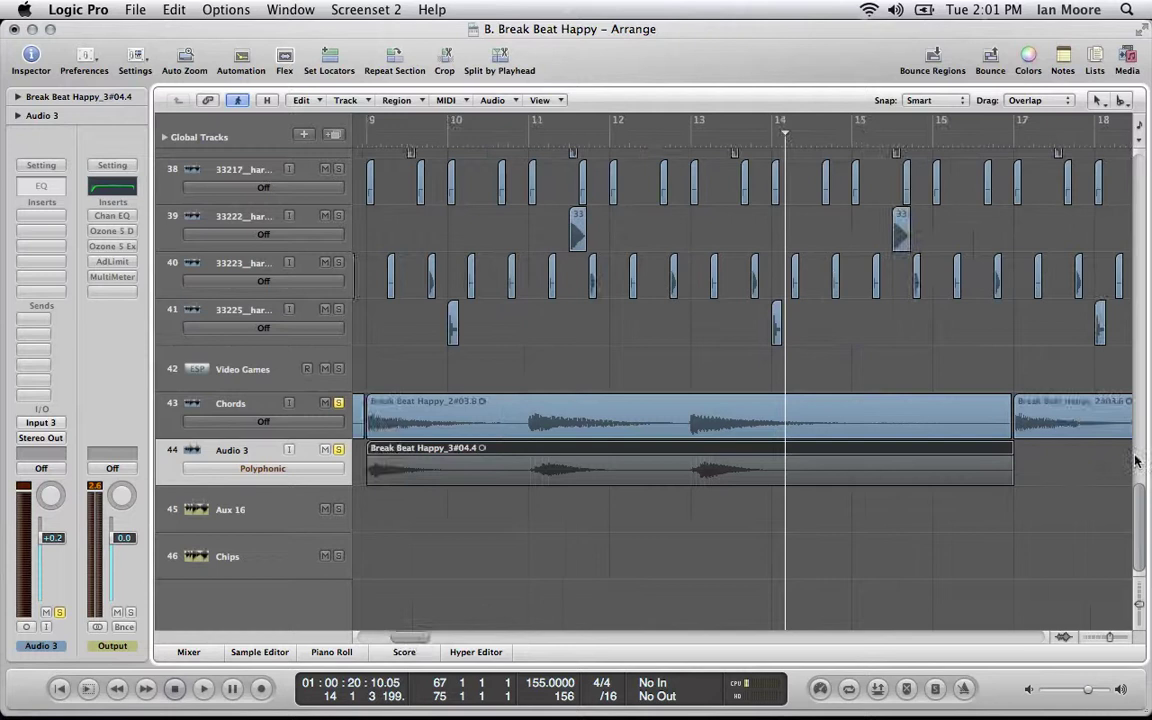
drag(1137, 607, 1113, 638)
scroll(900, 554, left, 5)
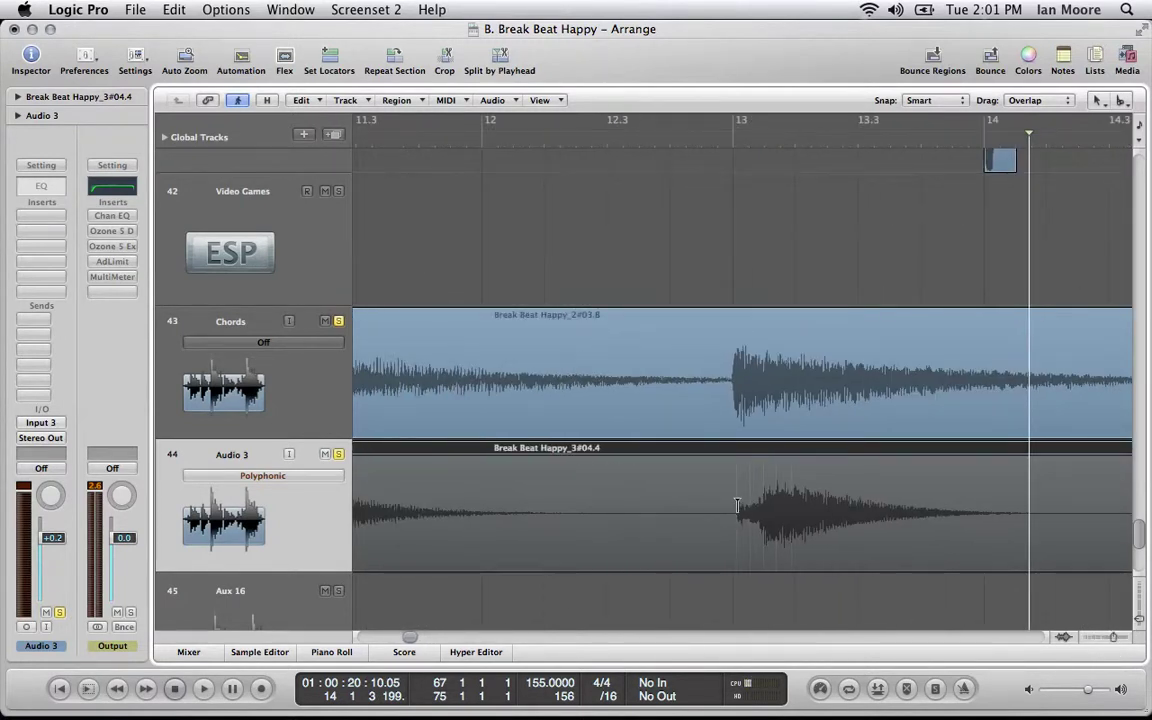
Add a flex marker on Audio 3's hit near bar 13
click(737, 505)
scroll(607, 516, left, 4)
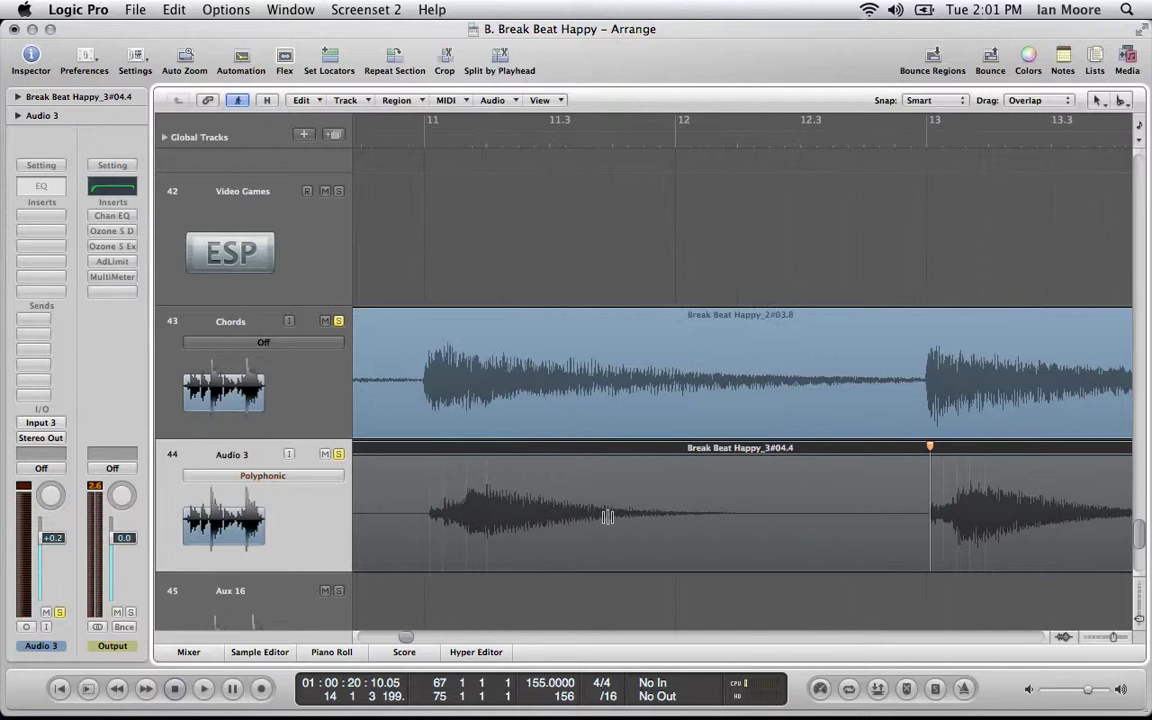
scroll(607, 516, left, 2)
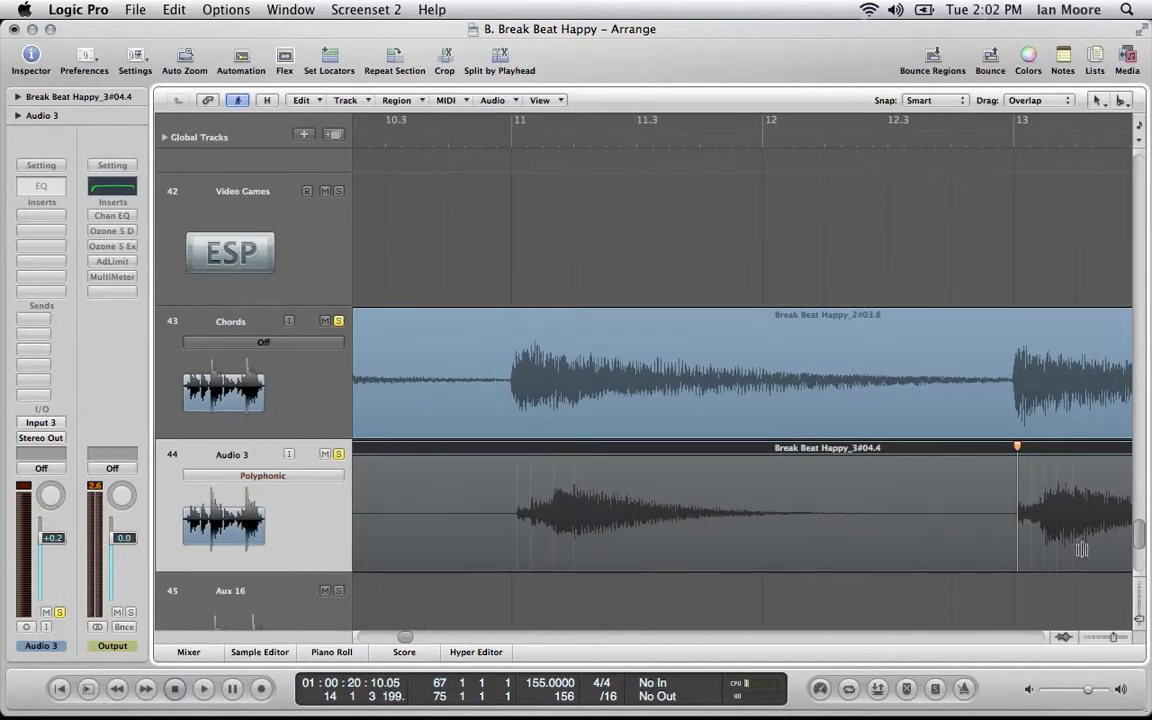
scroll(925, 448, left, 5)
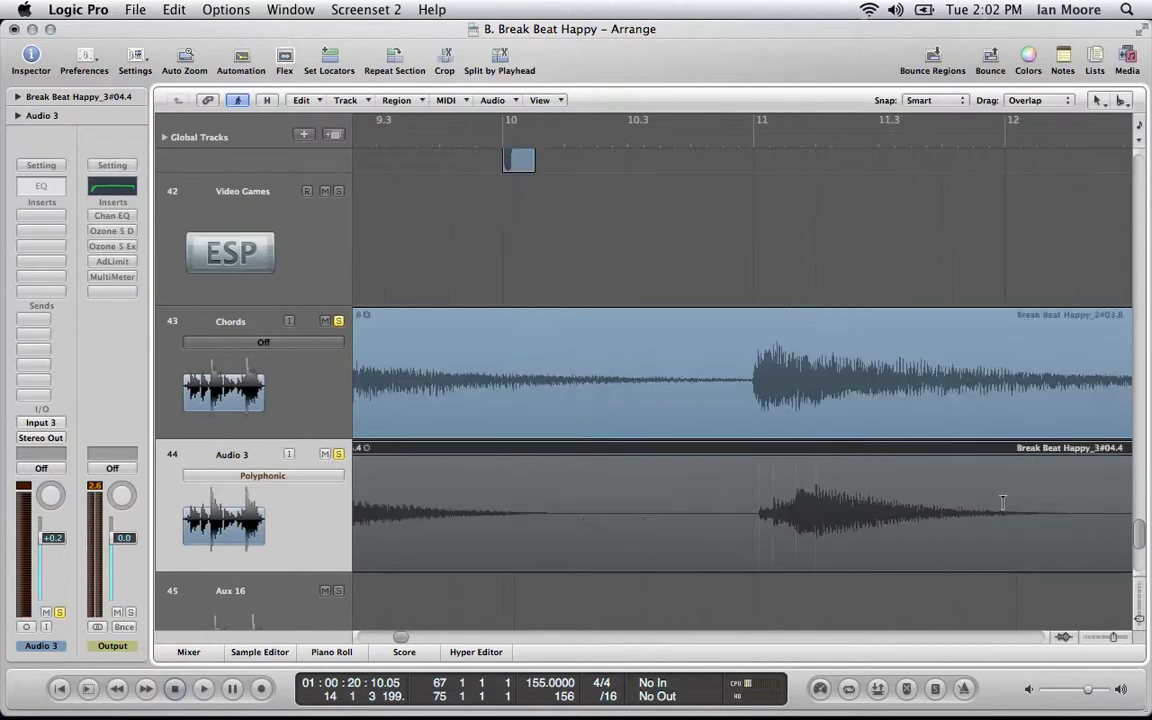
scroll(813, 545, left, 5)
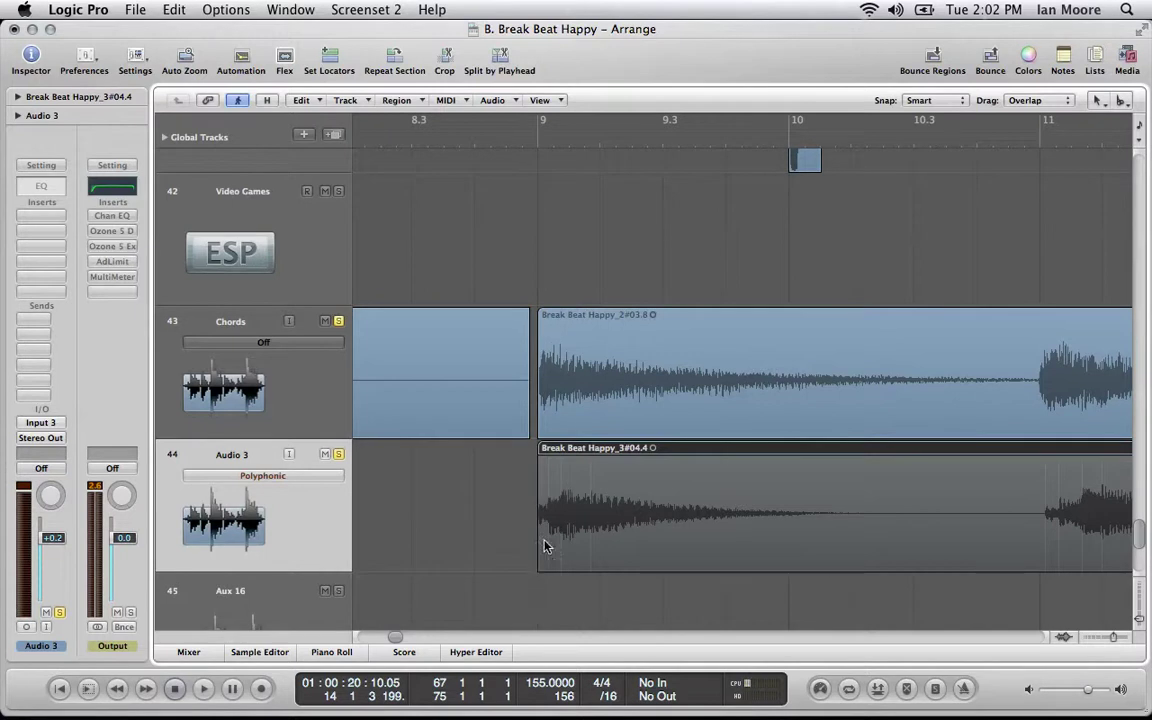
Extend Audio 3's region start and align its first hit with the Chords hit at bar 9
click(562, 467)
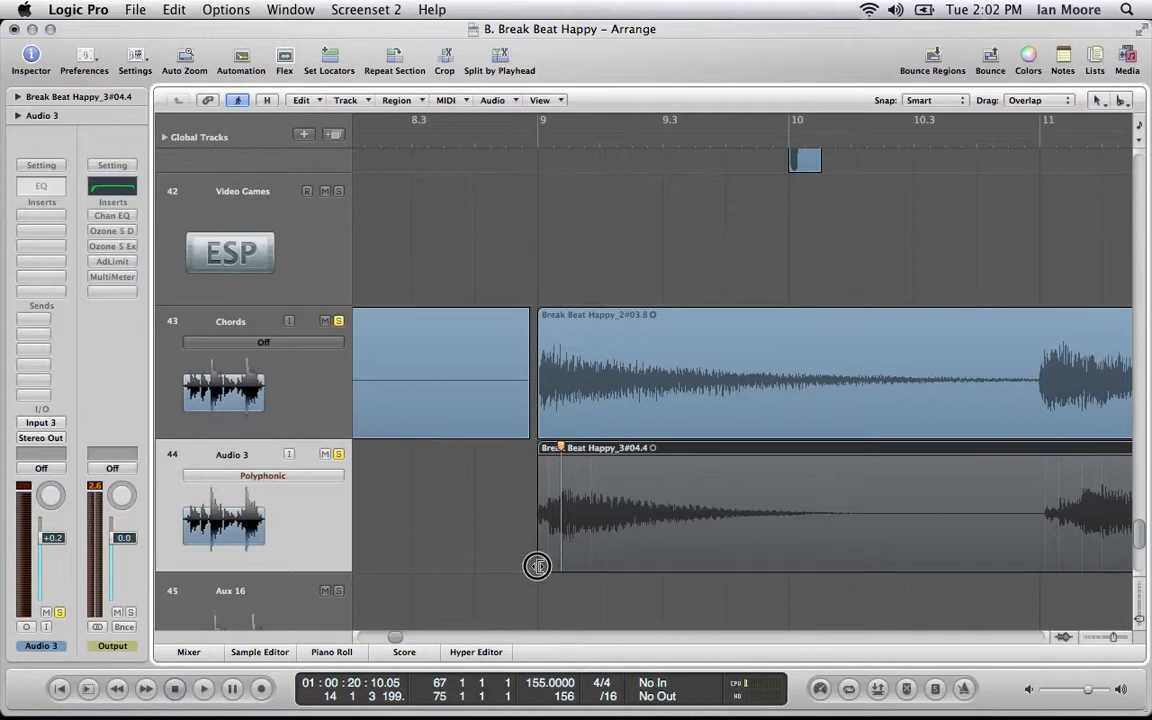
drag(537, 564, 522, 571)
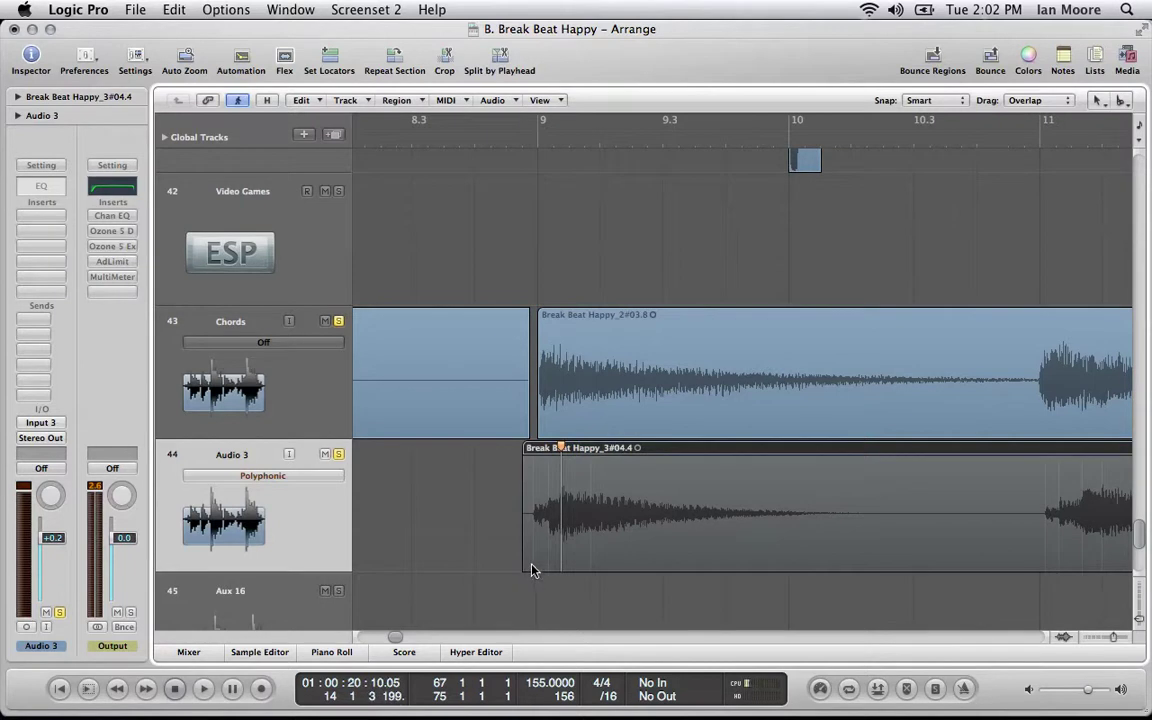
drag(524, 566, 501, 569)
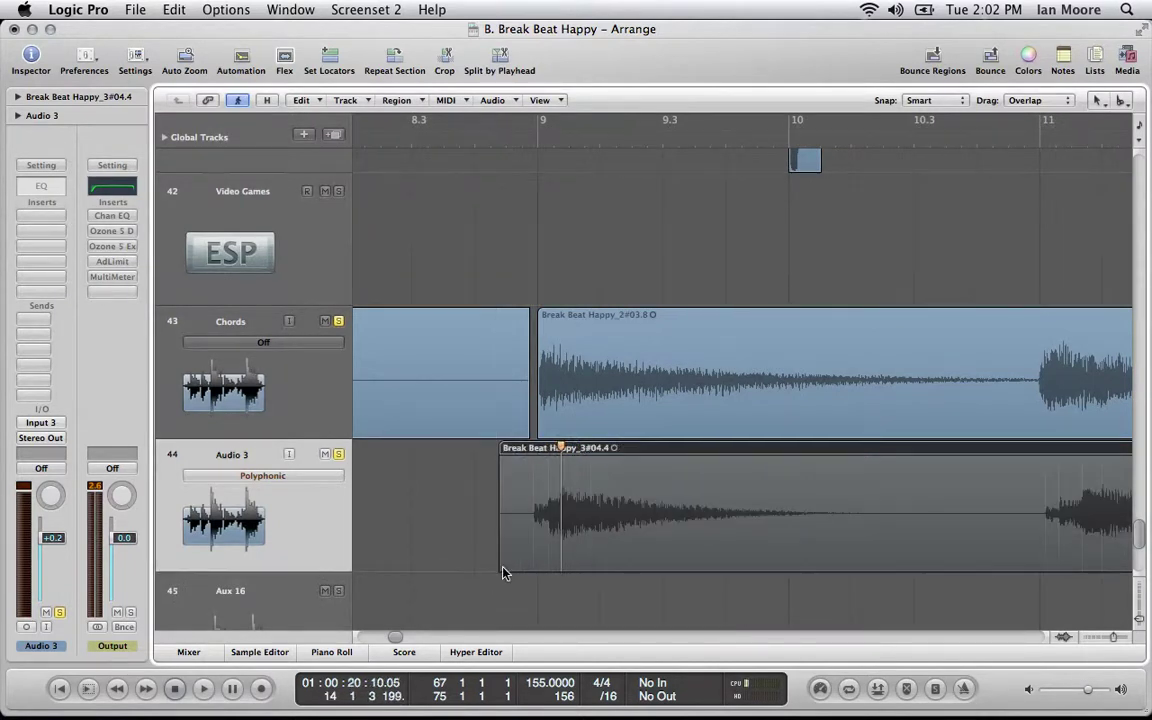
click(533, 468)
mouse_move(530, 445)
mouse_down()
mouse_move(512, 447)
mouse_move(545, 449)
mouse_up()
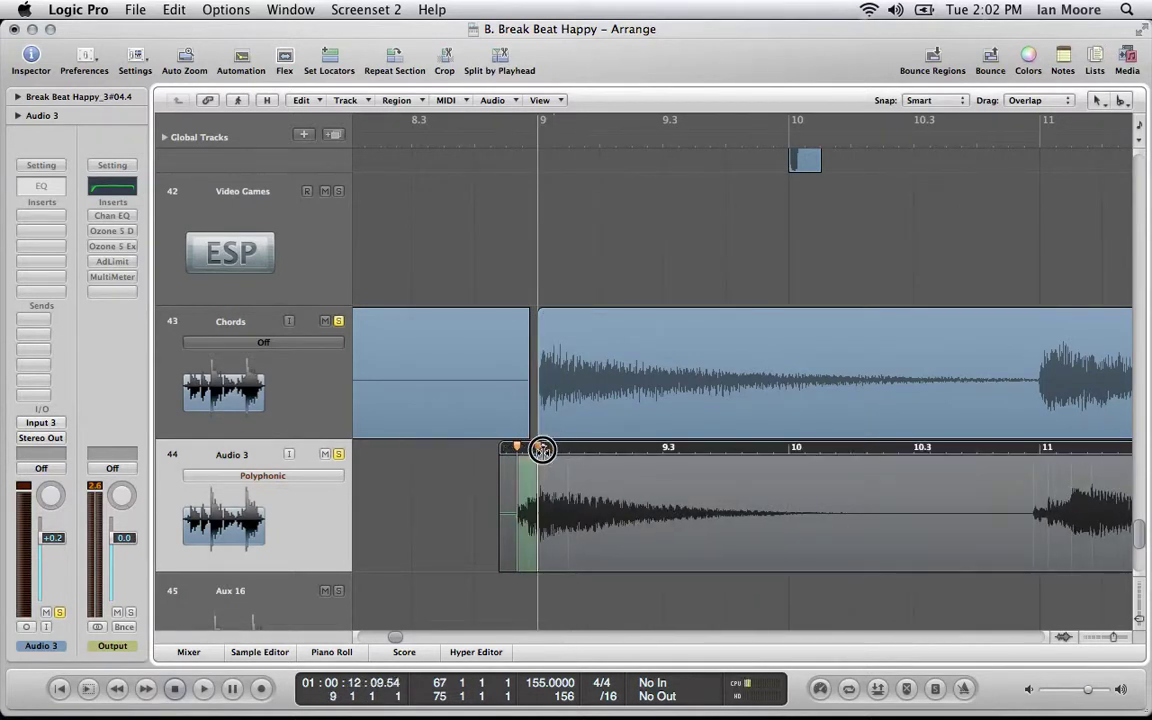
click(541, 449)
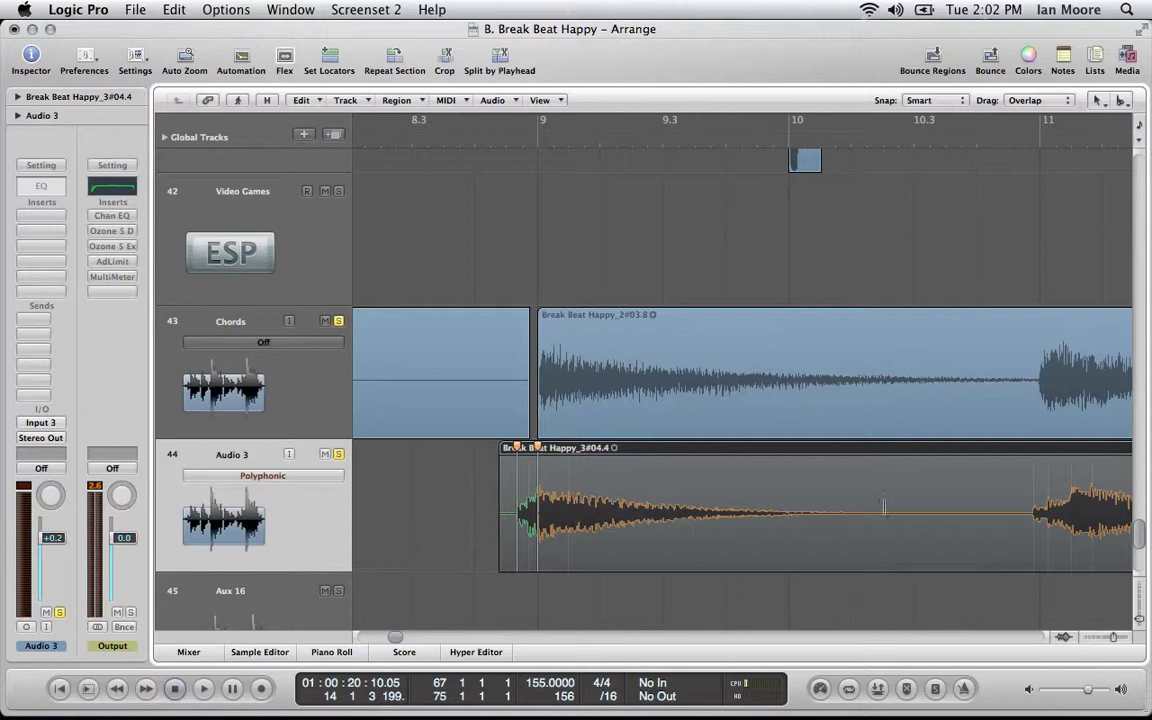
Add flex markers on Audio 3's hit near bar 11 and drag its peak to the Chords hit
scroll(840, 532, right, 3)
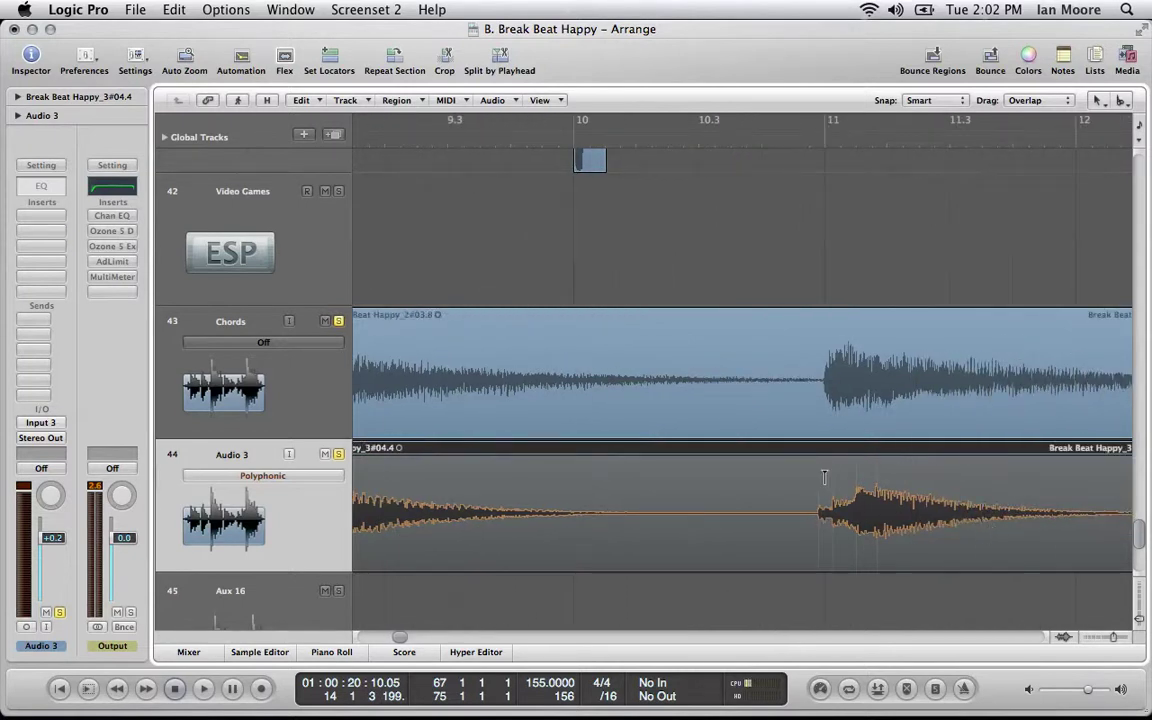
click(818, 476)
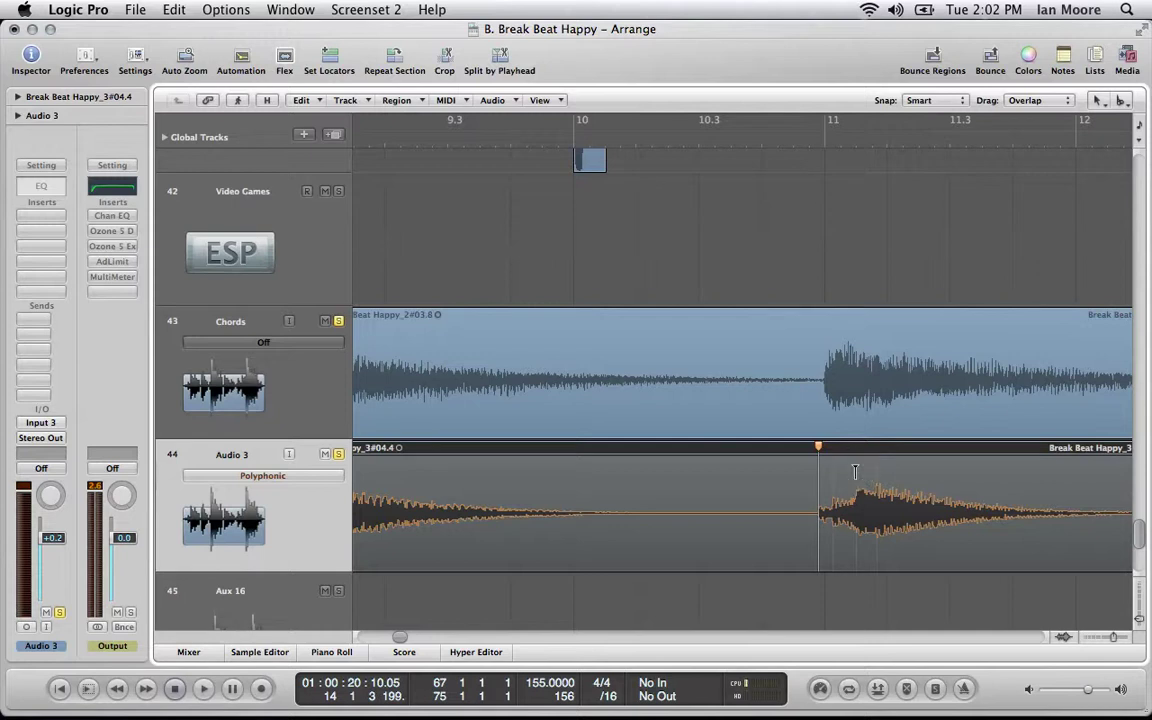
click(855, 470)
drag(818, 450, 798, 450)
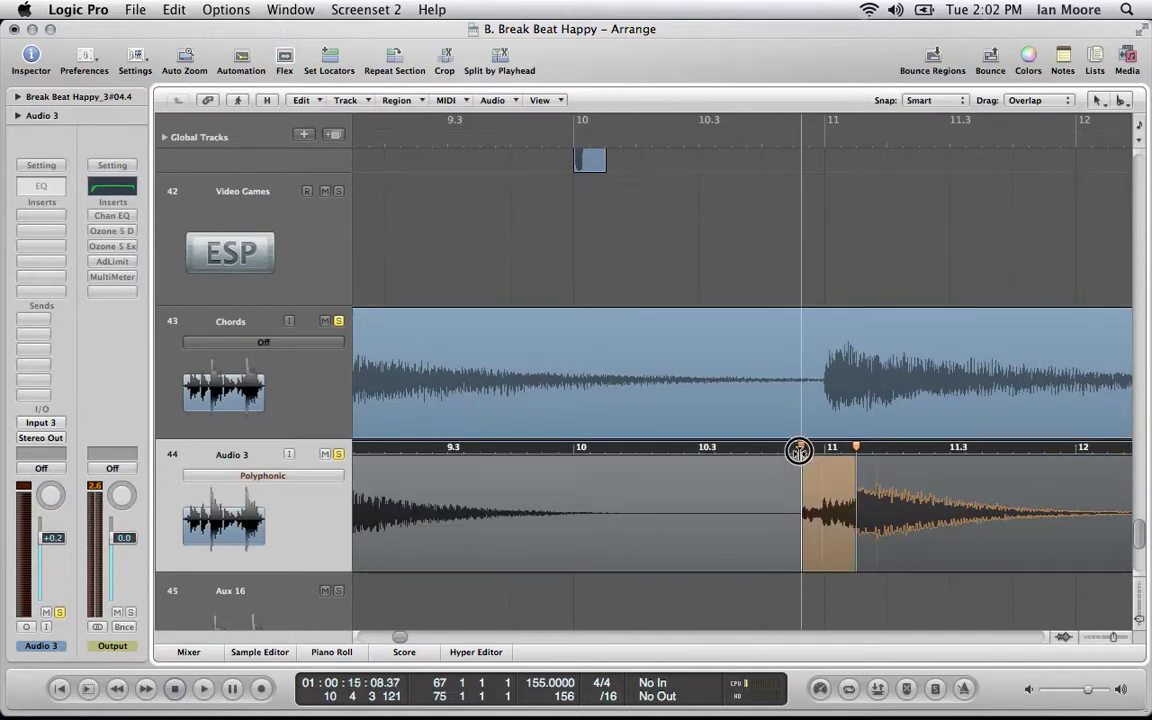
click(862, 470)
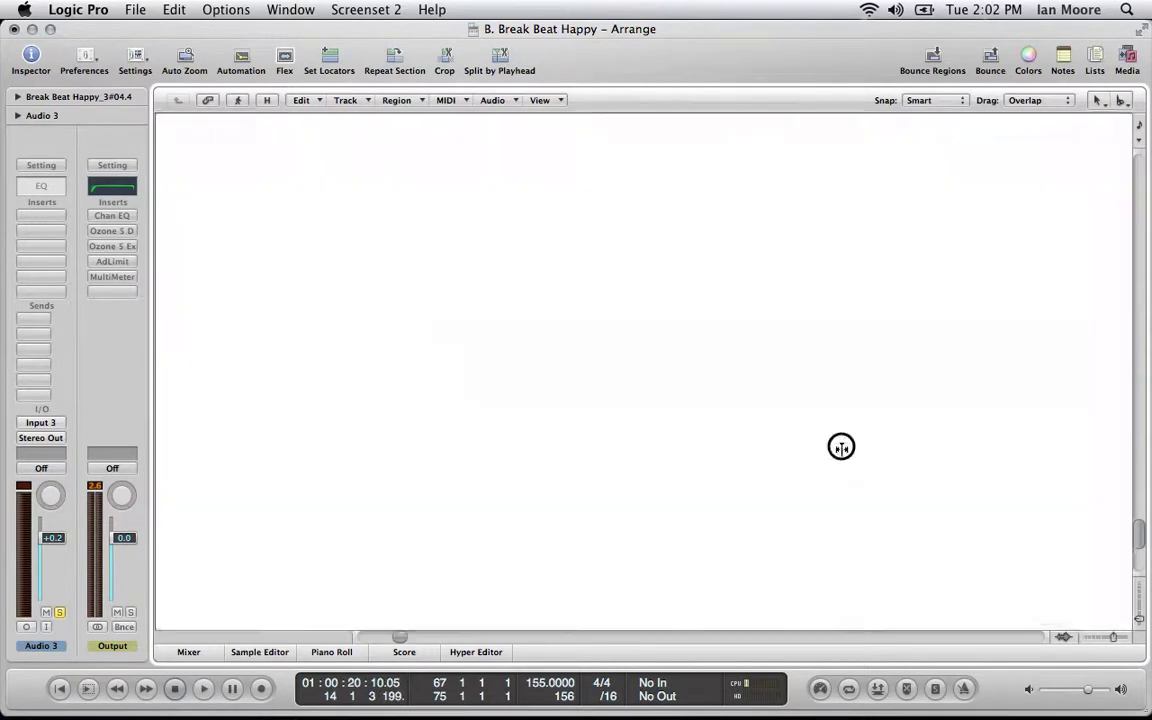
drag(841, 445, 825, 450)
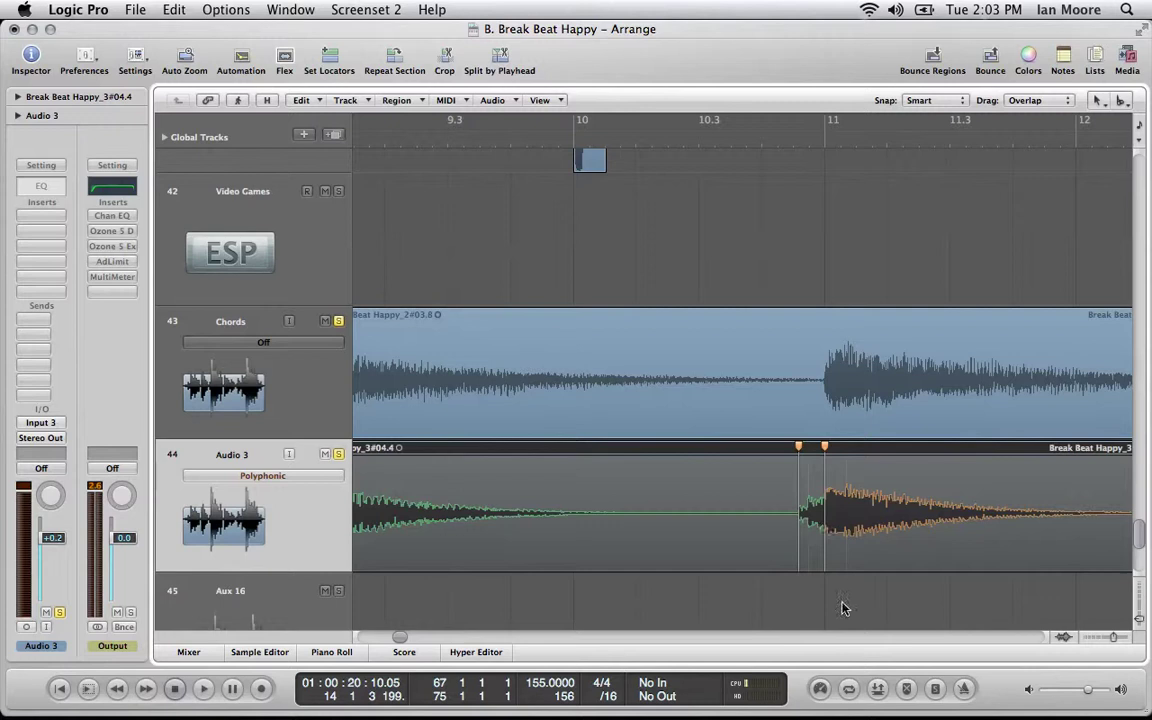
scroll(841, 607, right, 5)
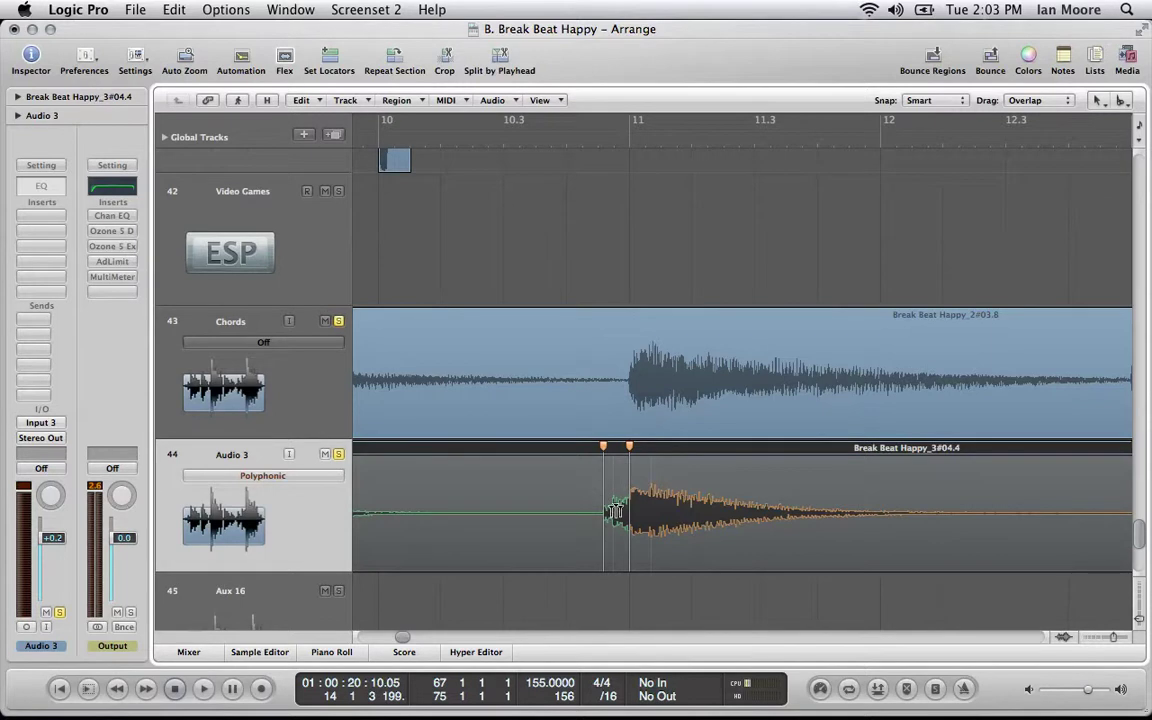
Place flex markers at playhead positions just before and after bar 11 to set the hit's stretch
click(614, 139)
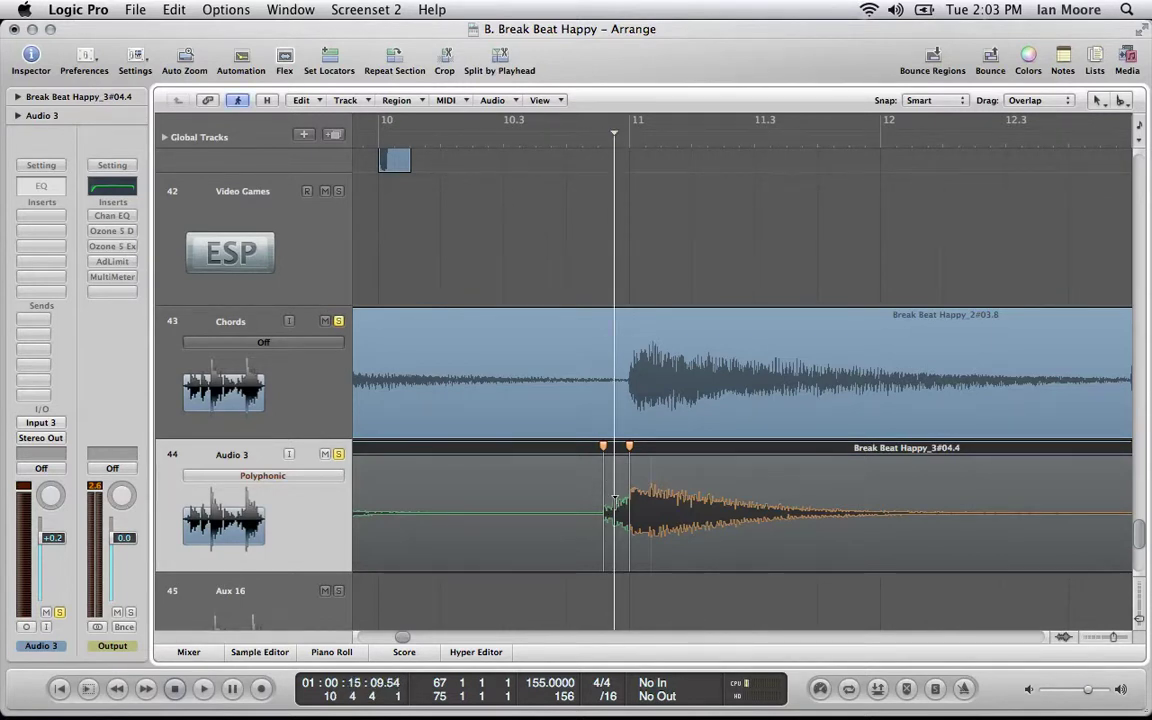
click(612, 444)
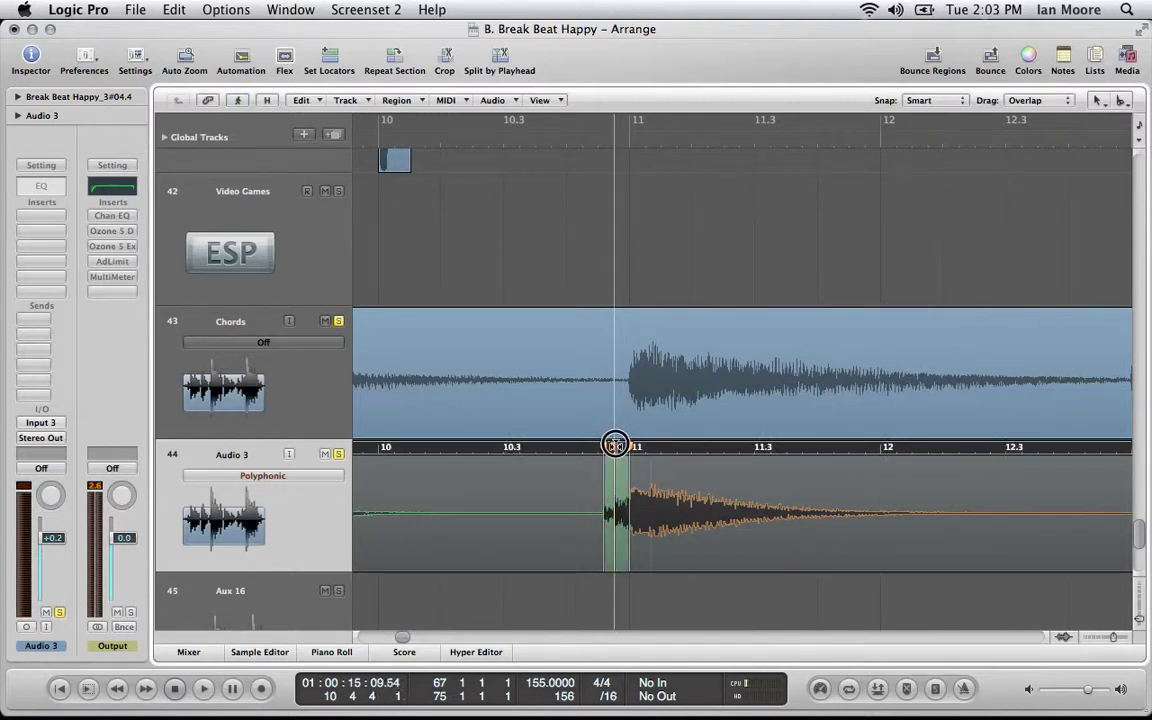
click(612, 444)
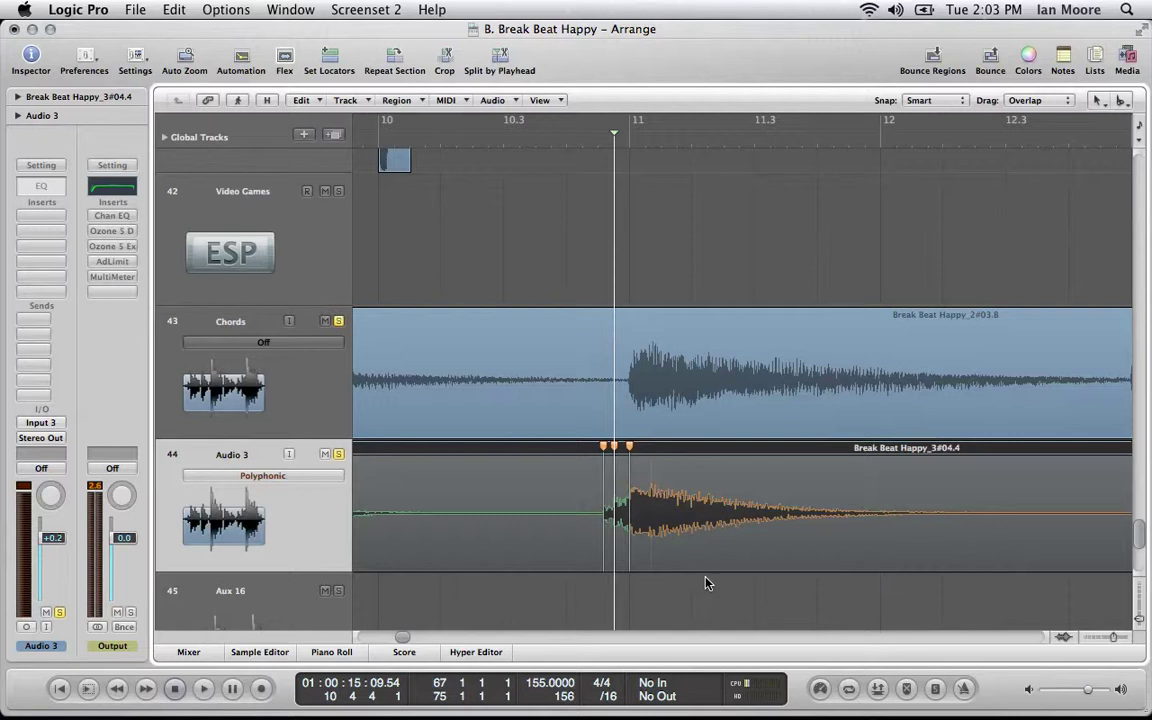
scroll(707, 580, right, 1)
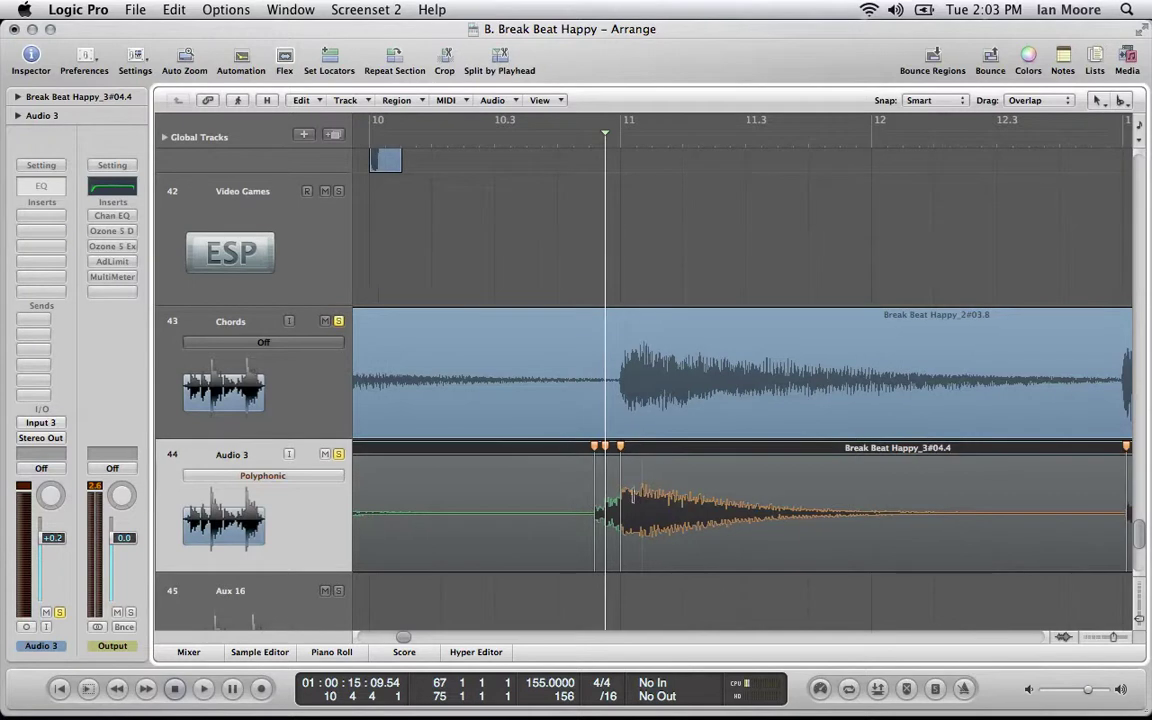
click(642, 138)
key(ctrl+period)
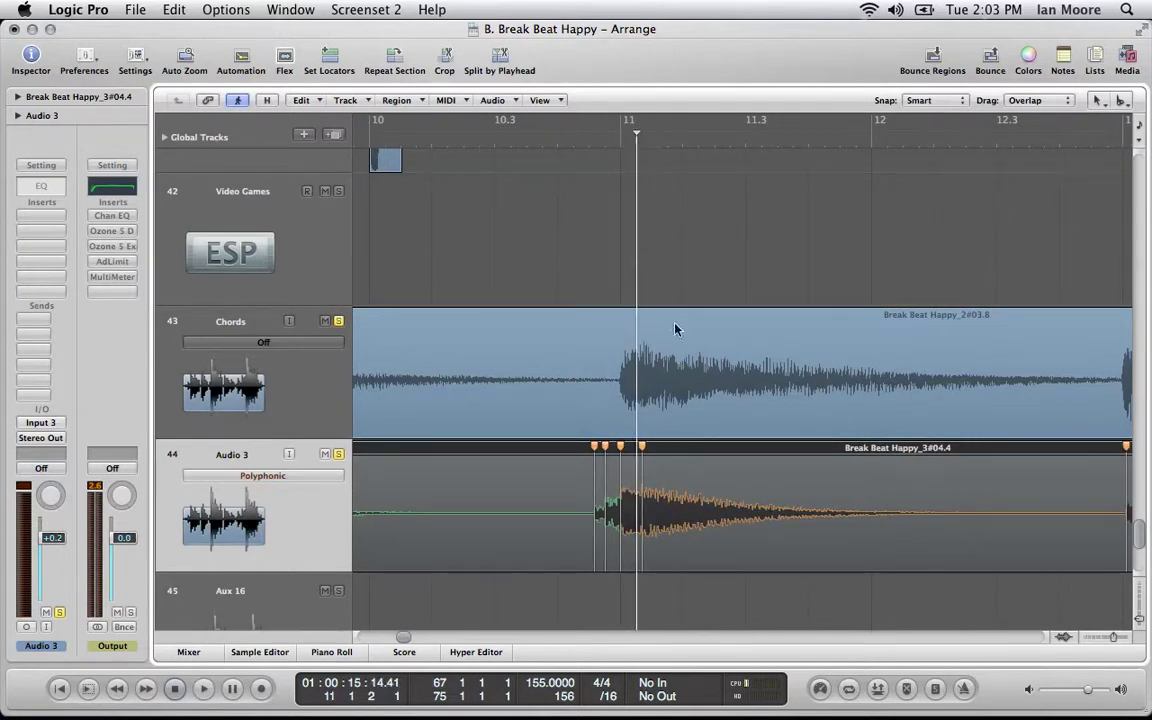
click(635, 447)
click(635, 447)
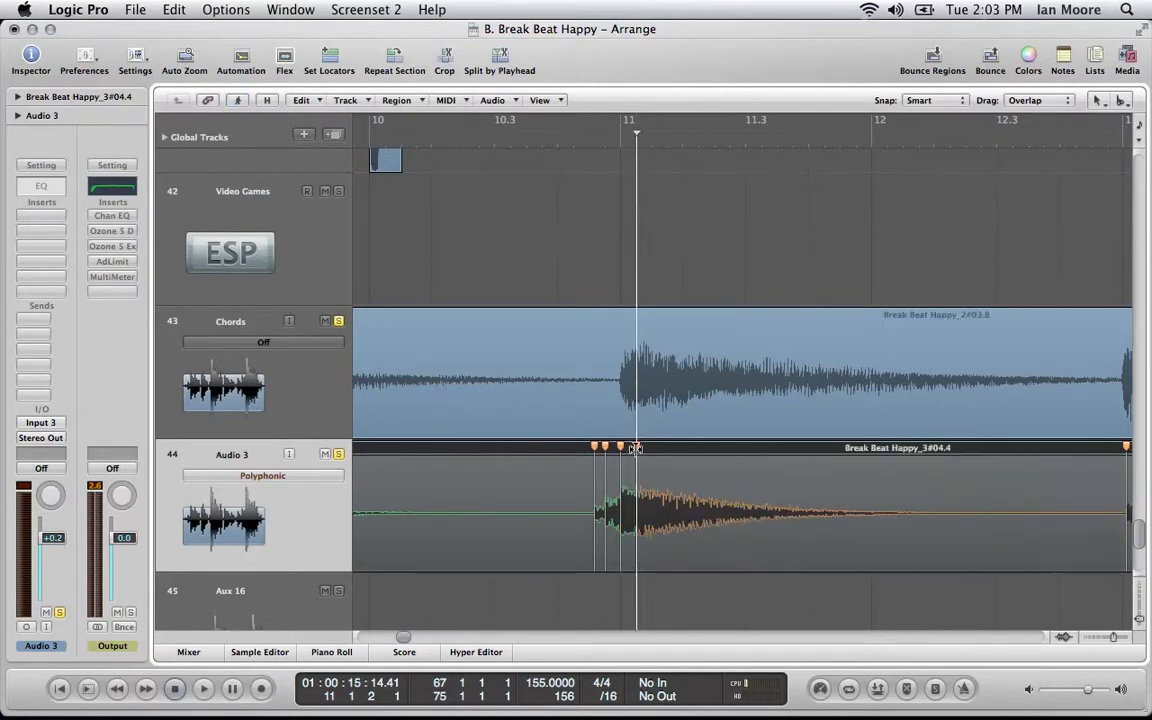
scroll(766, 545, right, 5)
Add flex markers on Audio 3's bar-13 hit and drag them left to match the Chords hit
scroll(766, 545, right, 2)
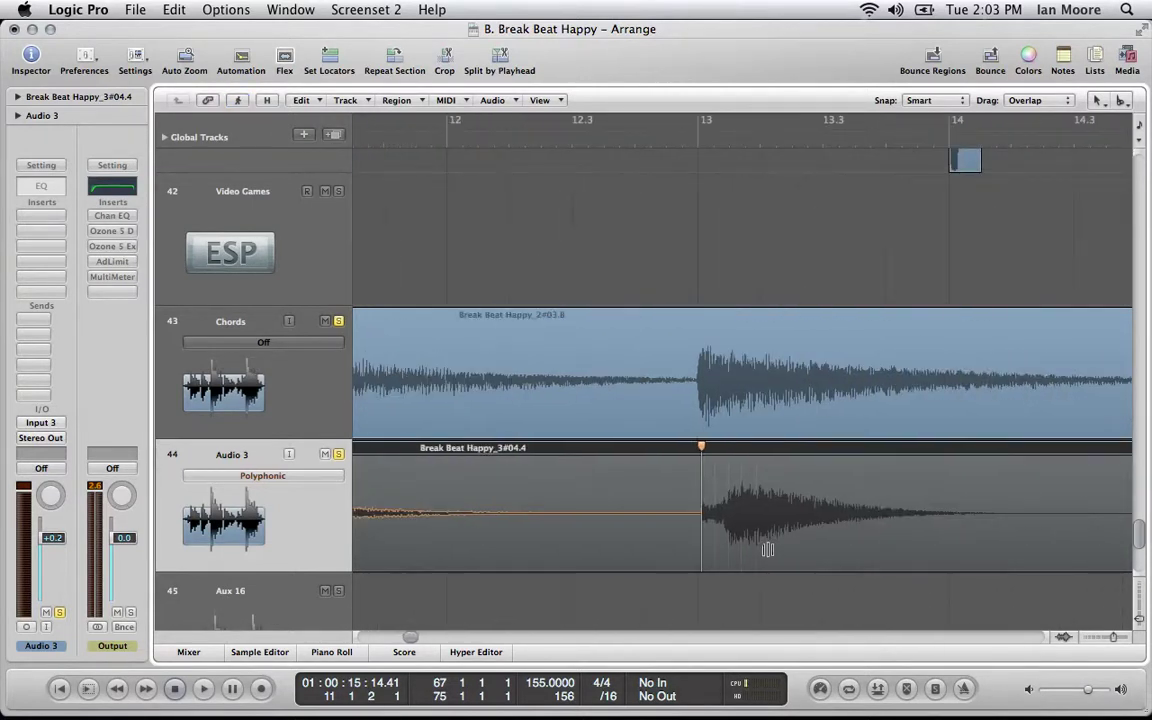
click(741, 467)
drag(700, 447, 666, 447)
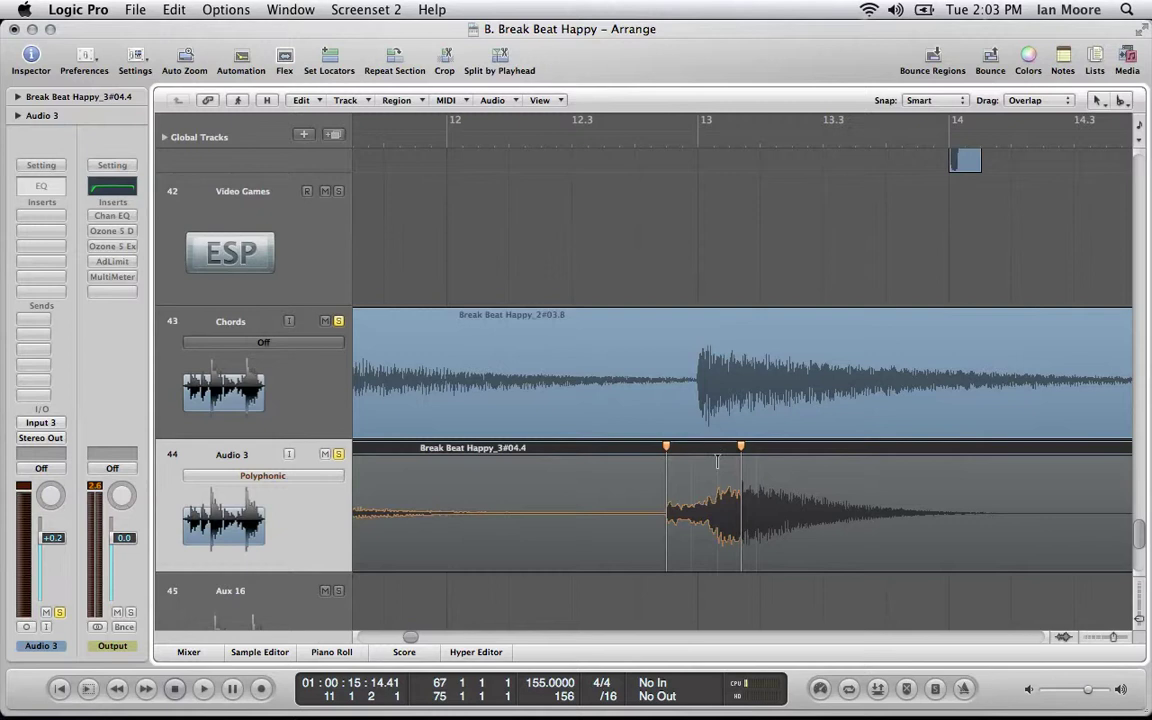
click(697, 448)
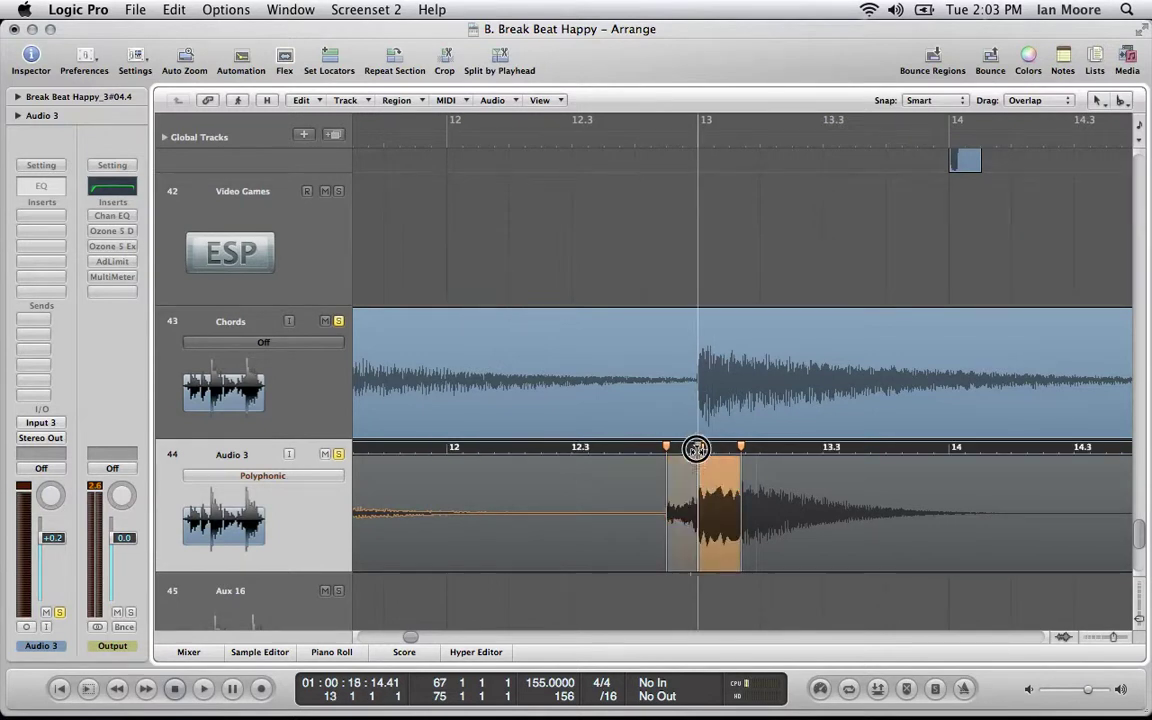
mouse_move(697, 448)
mouse_down()
mouse_move(717, 450)
mouse_move(682, 447)
mouse_up()
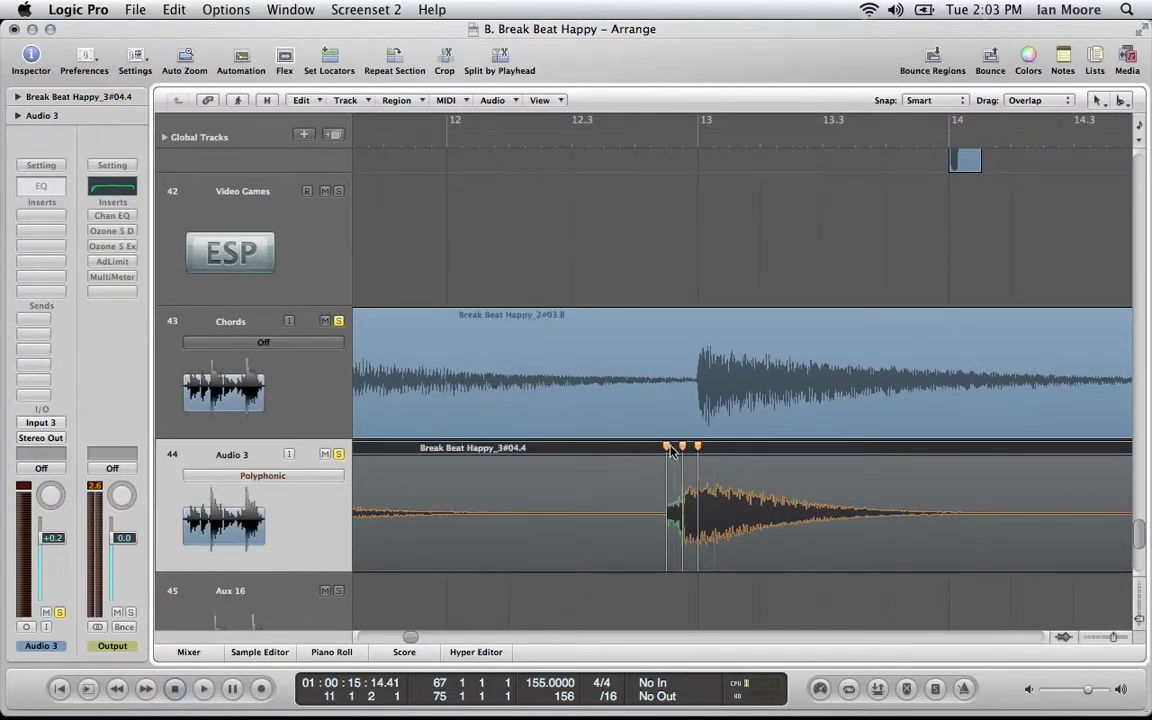
drag(667, 447, 652, 447)
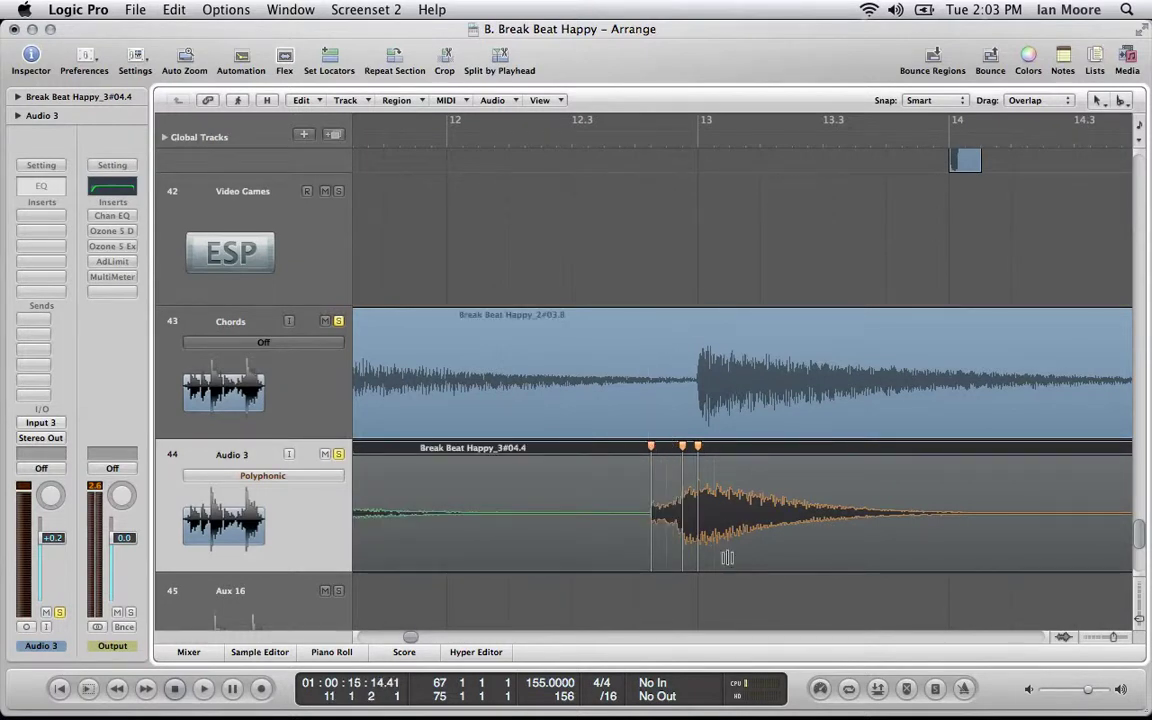
scroll(760, 550, right, 5)
scroll(788, 568, left, 10)
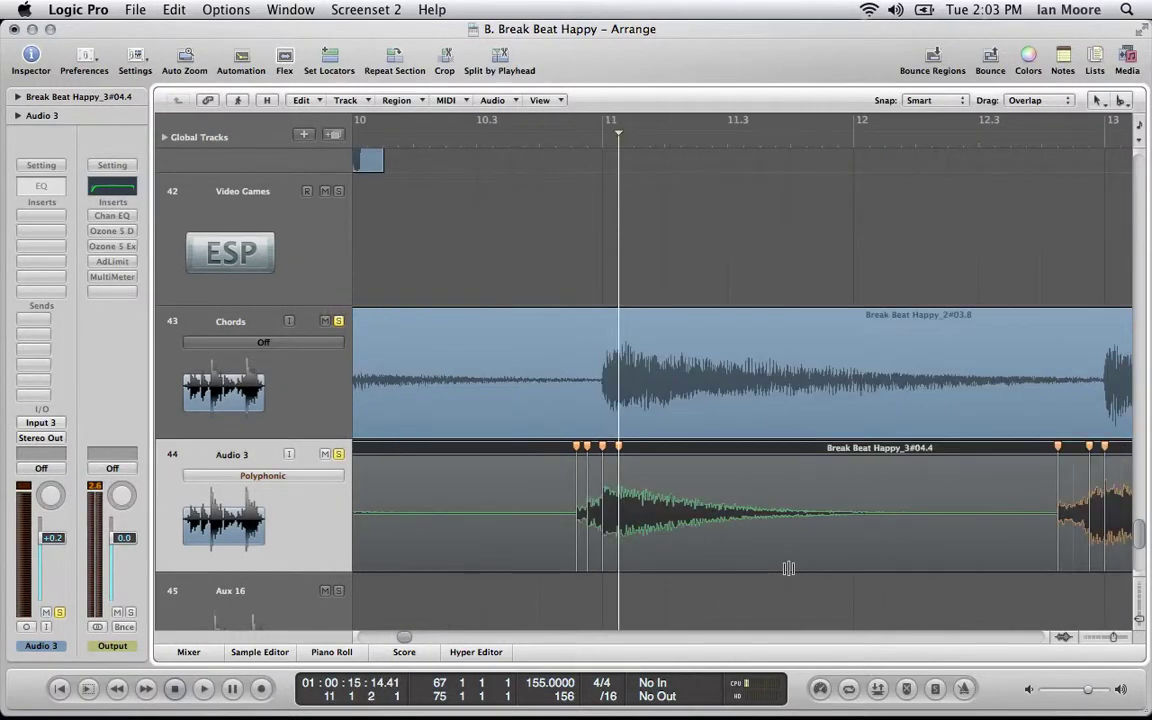
scroll(788, 568, right, 12)
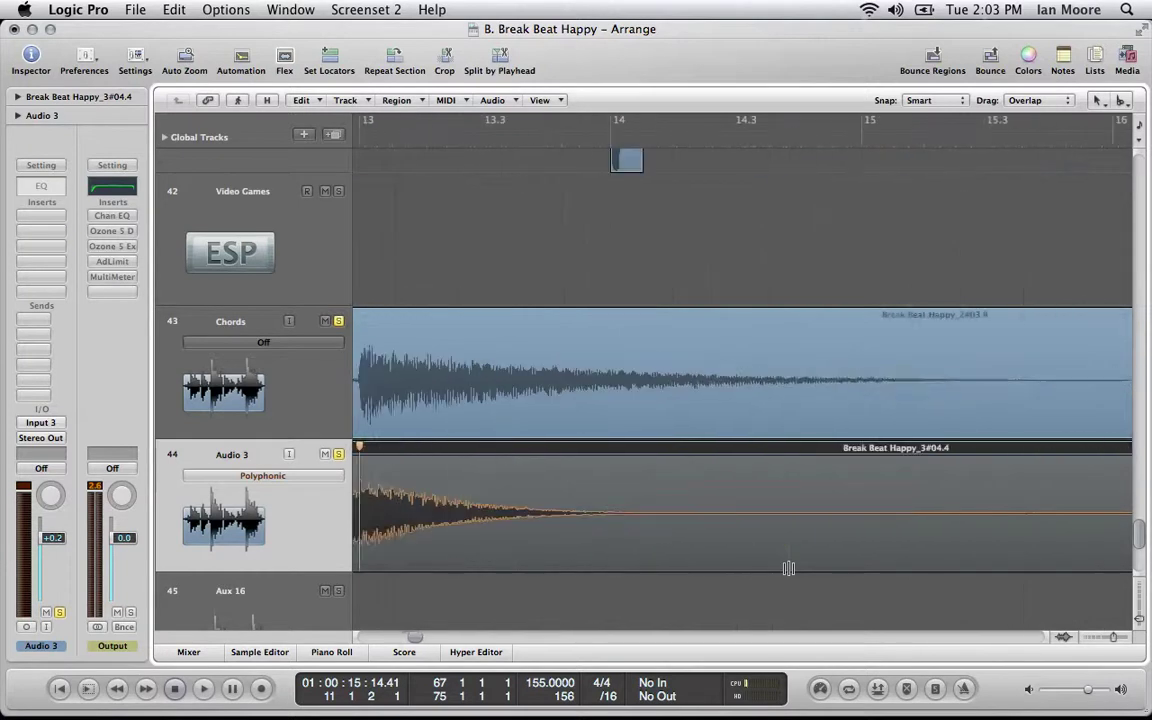
Add a flex marker near bar 14.3 in the hit's decay and drag it right to lengthen the tail
scroll(788, 568, right, 6)
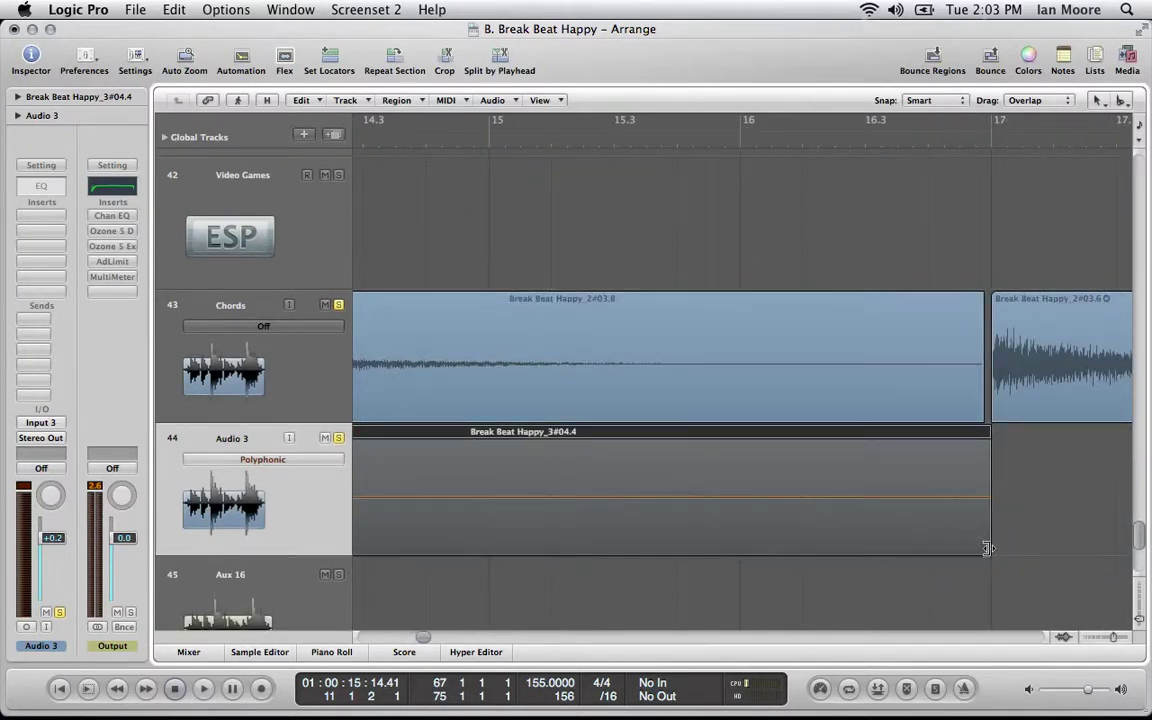
scroll(655, 467, left, 8)
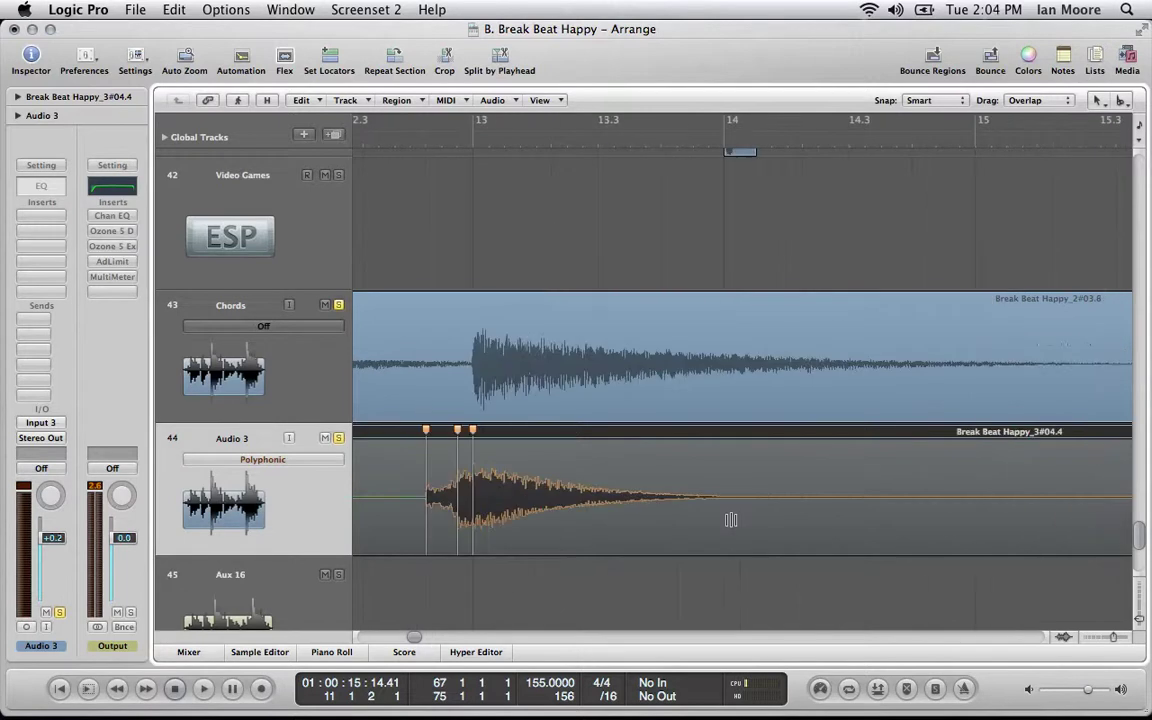
click(853, 467)
mouse_move(855, 430)
mouse_down()
mouse_move(914, 432)
mouse_move(880, 440)
mouse_up()
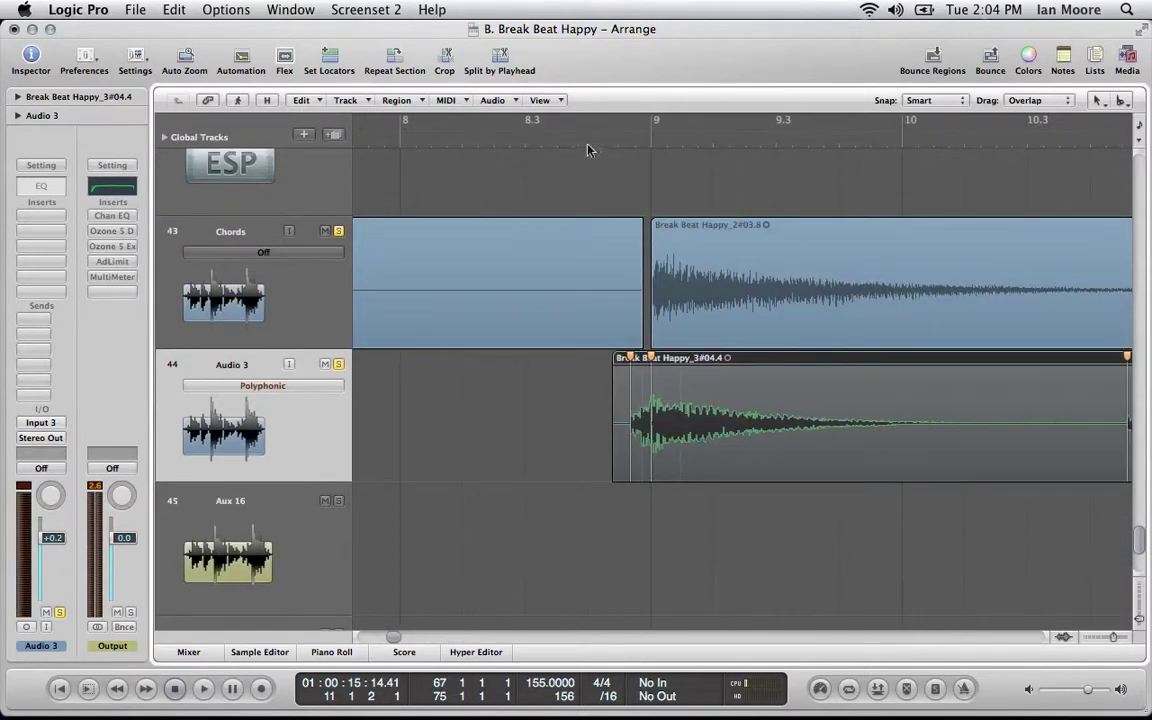
click(577, 140)
key(space)
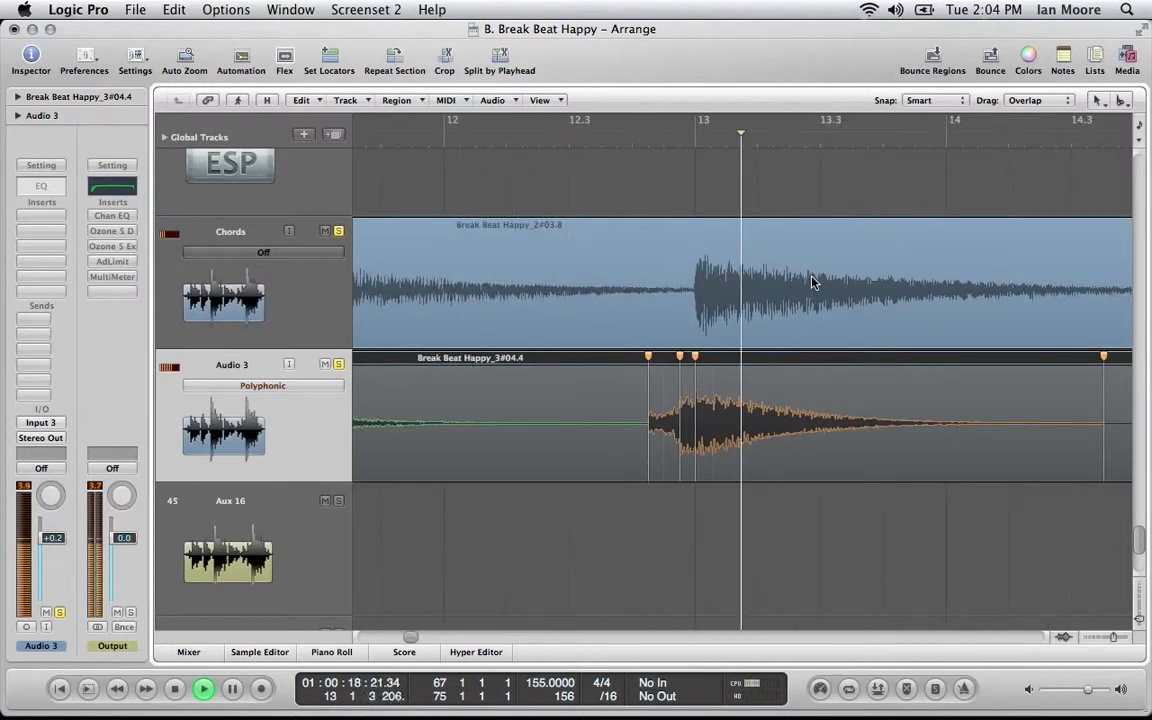
key(space)
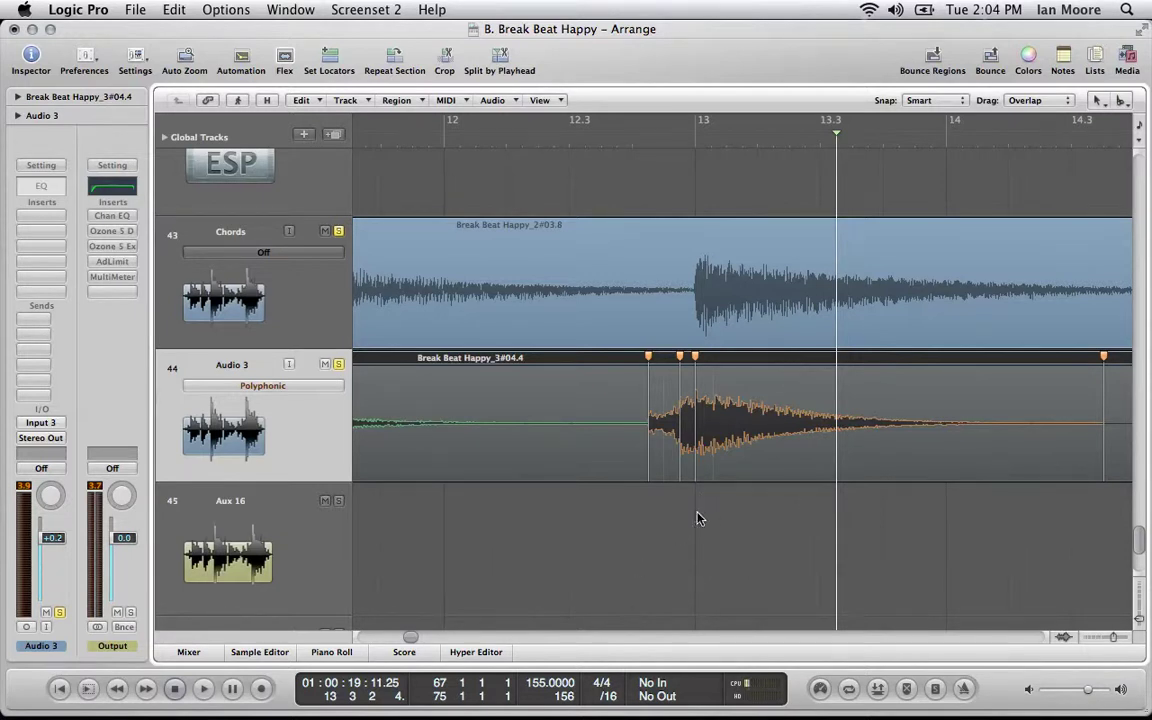
scroll(697, 518, right, 5)
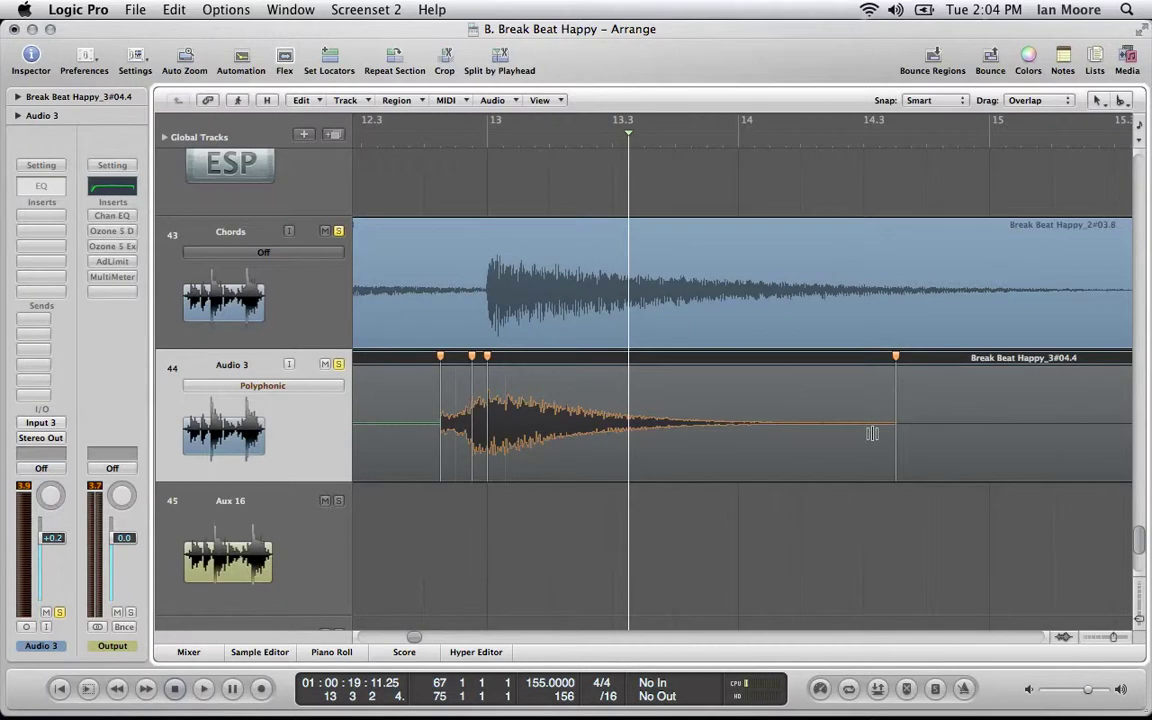
scroll(463, 584, left, 8)
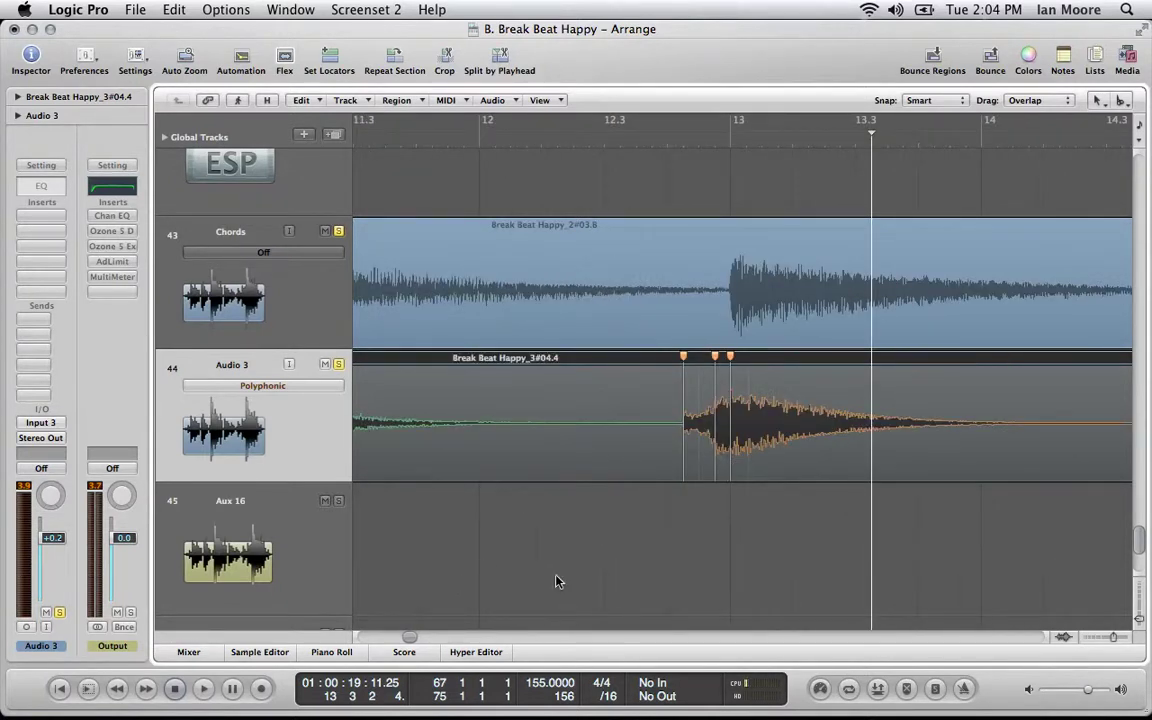
scroll(553, 576, left, 10)
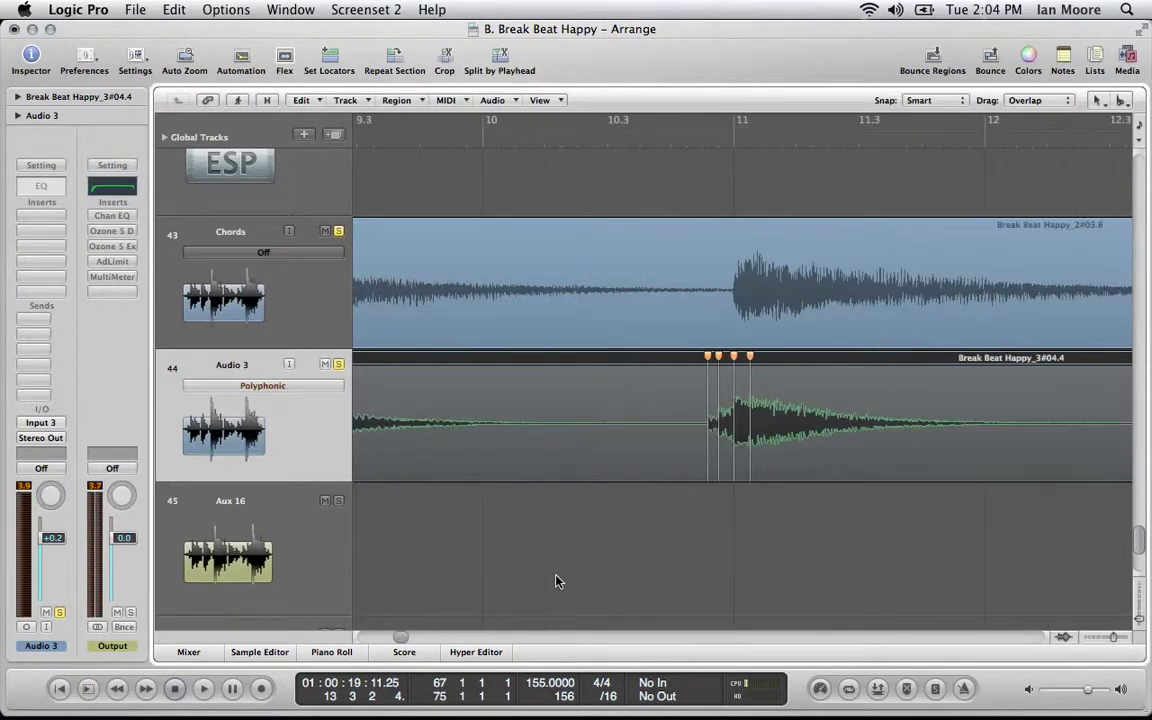
scroll(557, 582, left, 4)
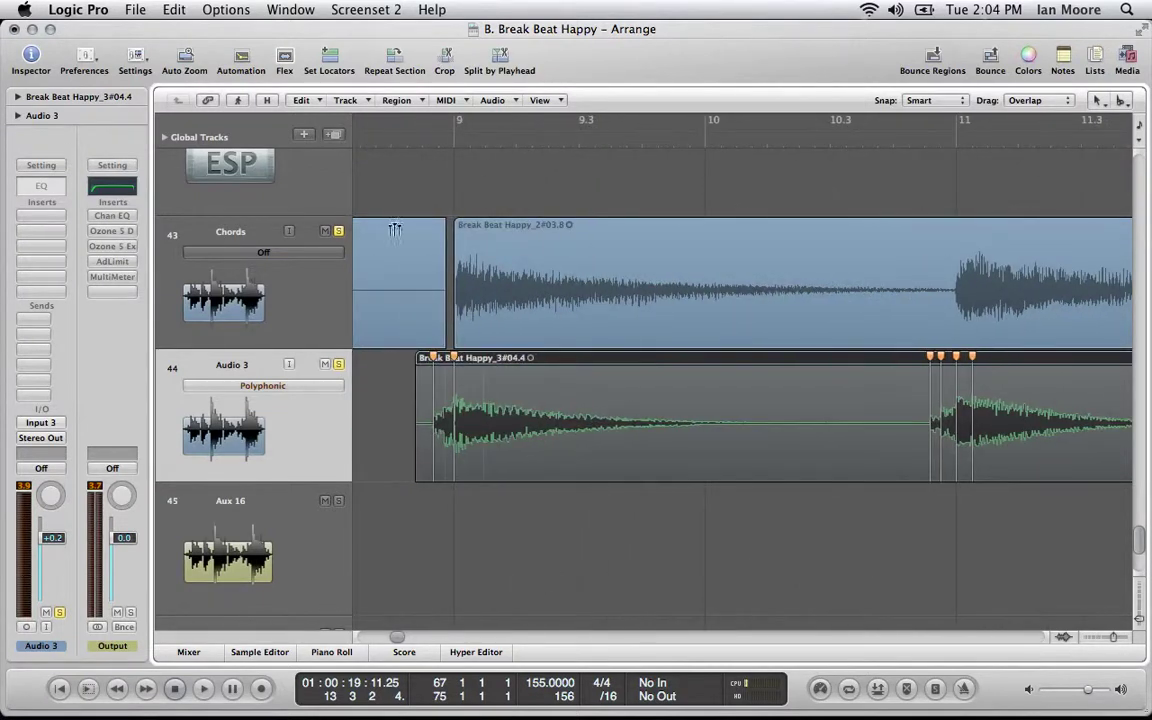
click(393, 146)
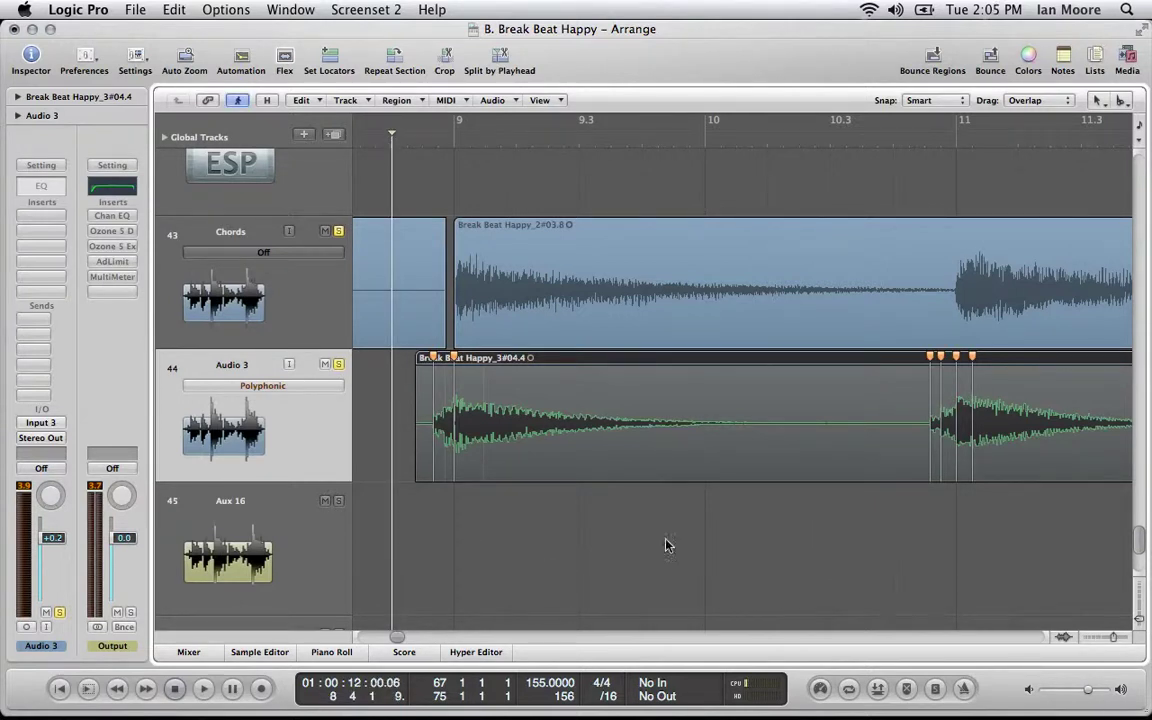
scroll(555, 572, down, 2)
scroll(557, 573, up, 2)
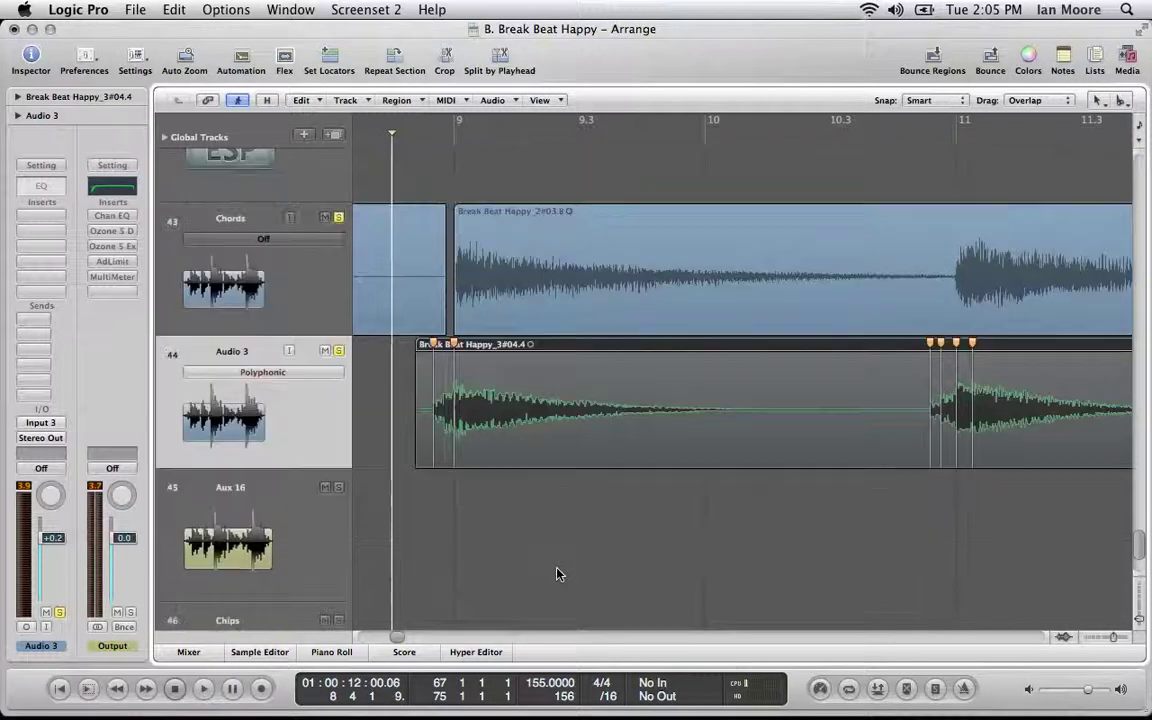